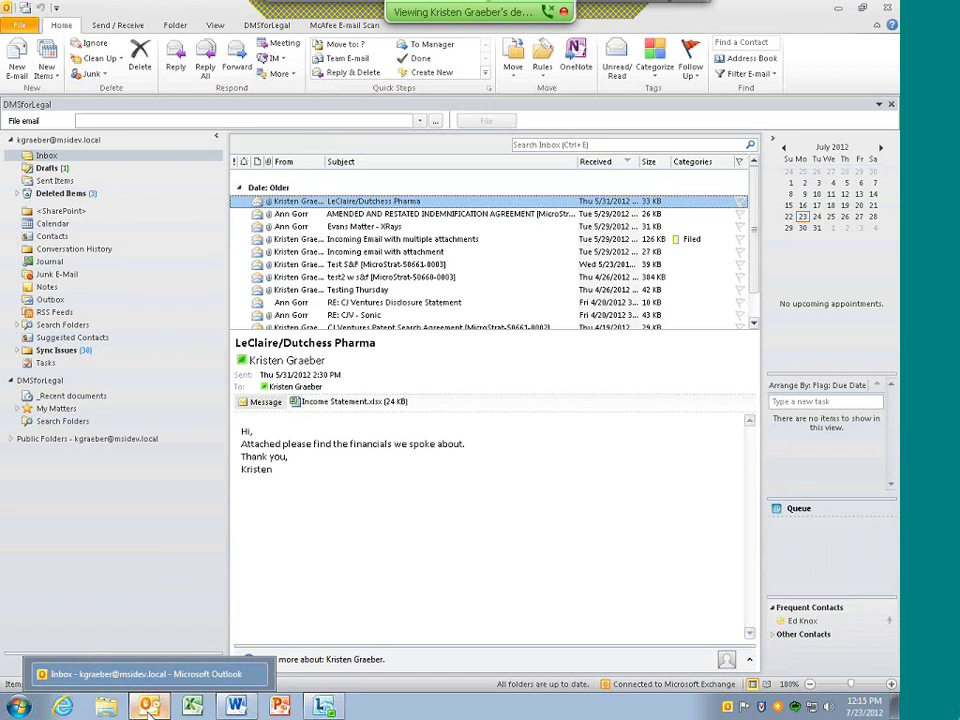
Bring the blank Word document to the front from the taskbar
left_click(235, 706)
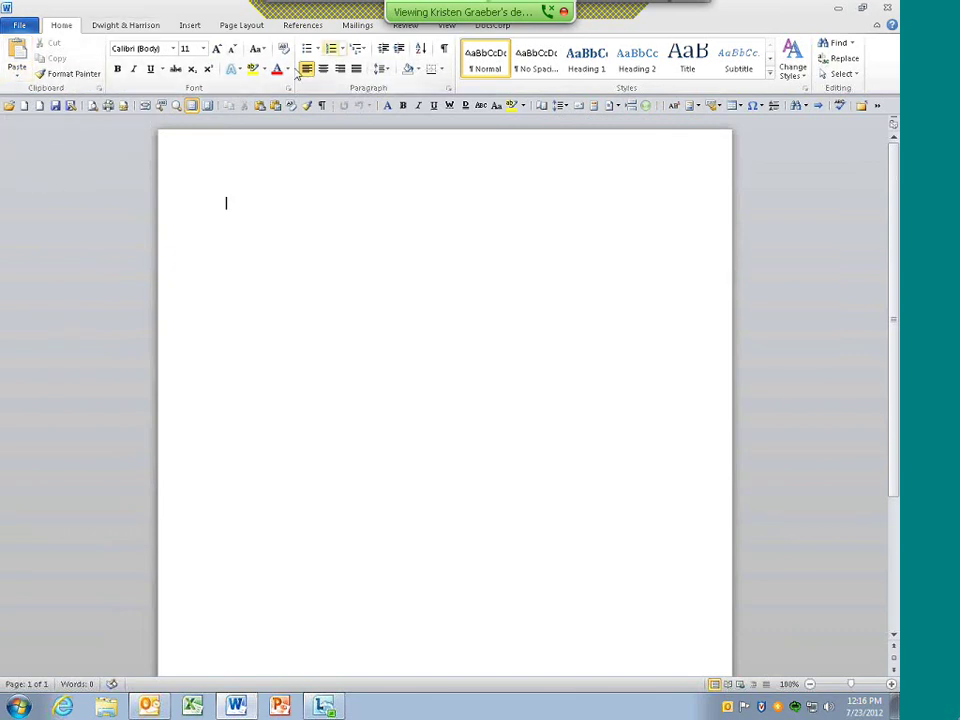
Show the Dwight & Harrison ribbon tab and turn on the ruler
left_click(122, 27)
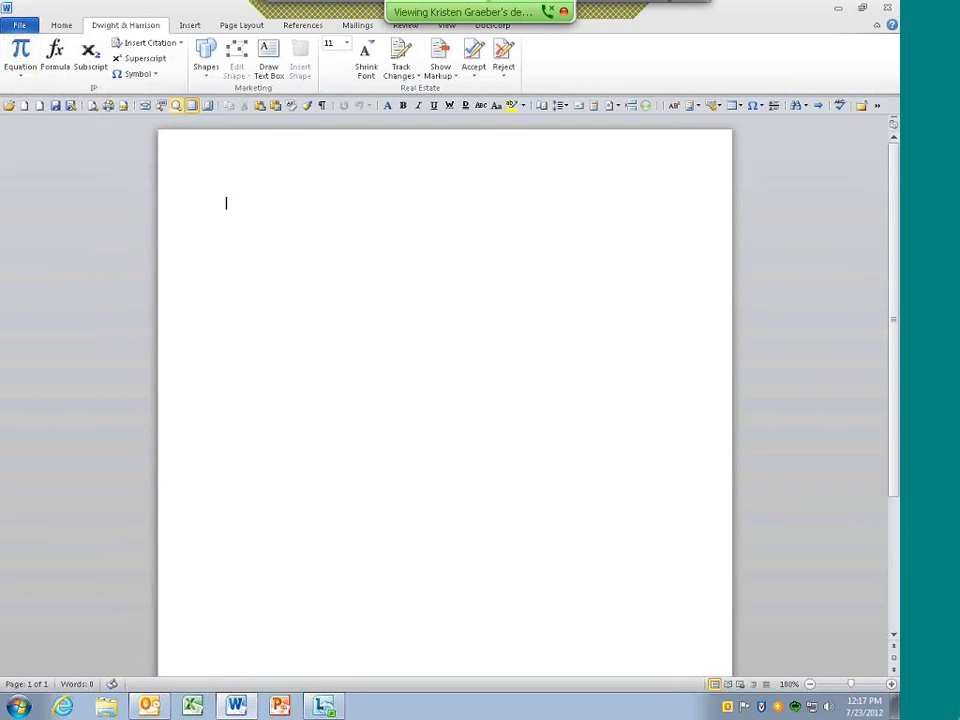
left_click(541, 105)
Pick the Memo template on the General tab of the New dialog
left_click(41, 113)
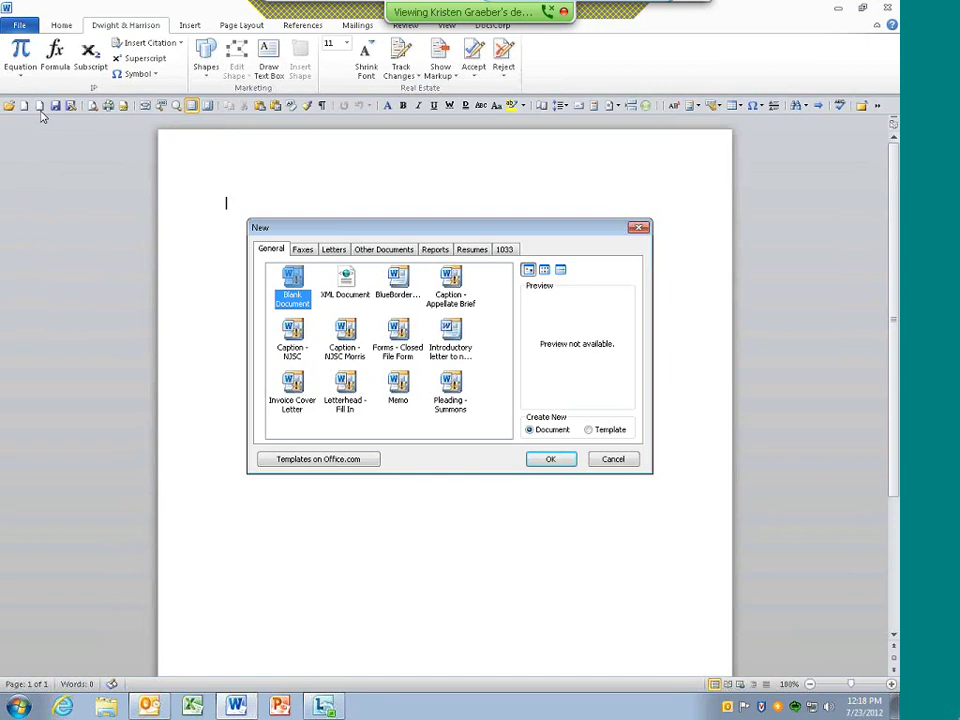
left_click(400, 388)
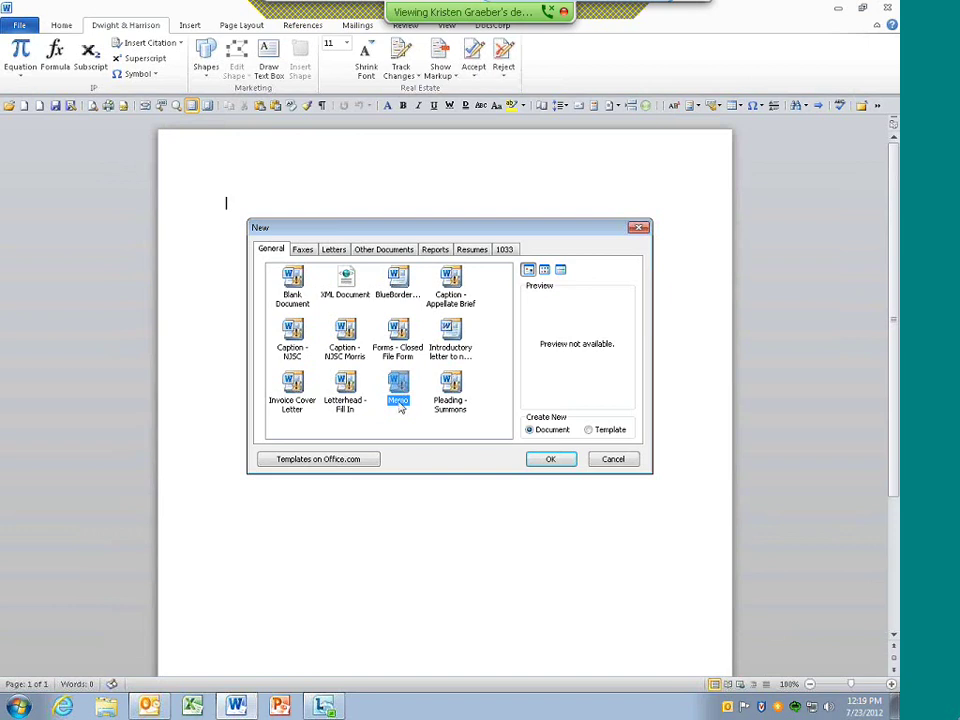
Create the memo, entering recipient, sender, date July 23, 2012 and RE line 'Status'
left_click(556, 462)
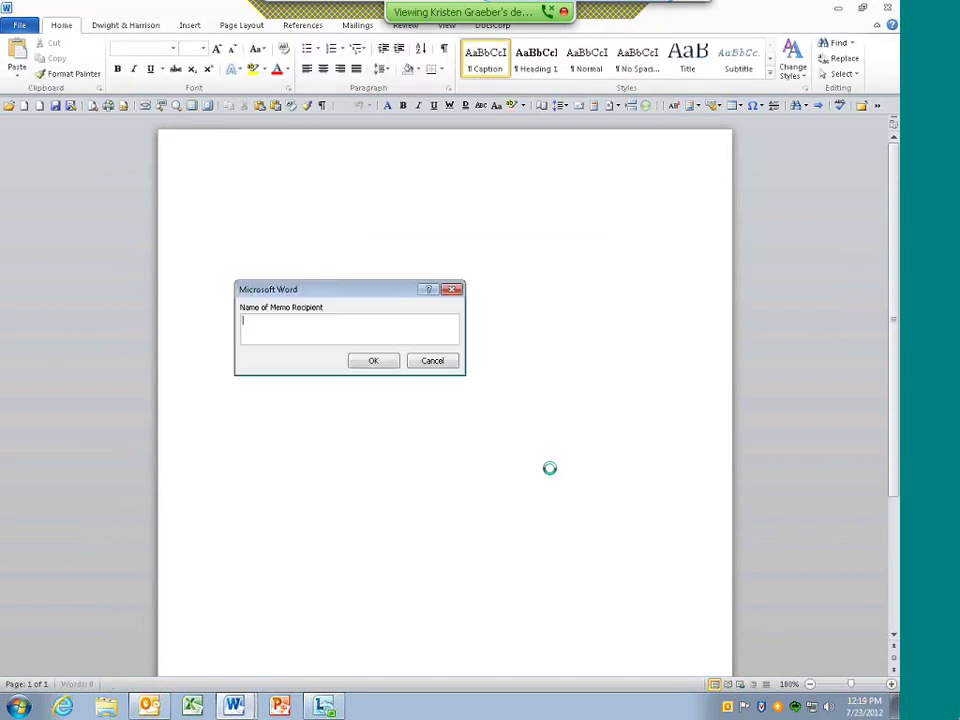
left_click(389, 367)
left_click(368, 366)
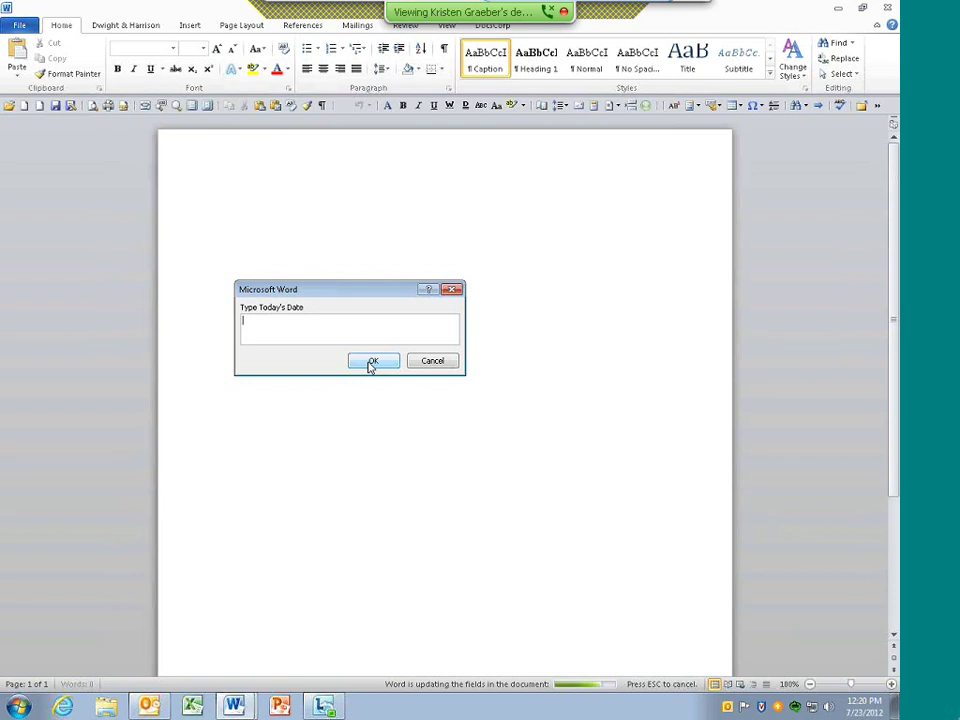
type("July 23, 2012")
left_click(376, 364)
type("Status")
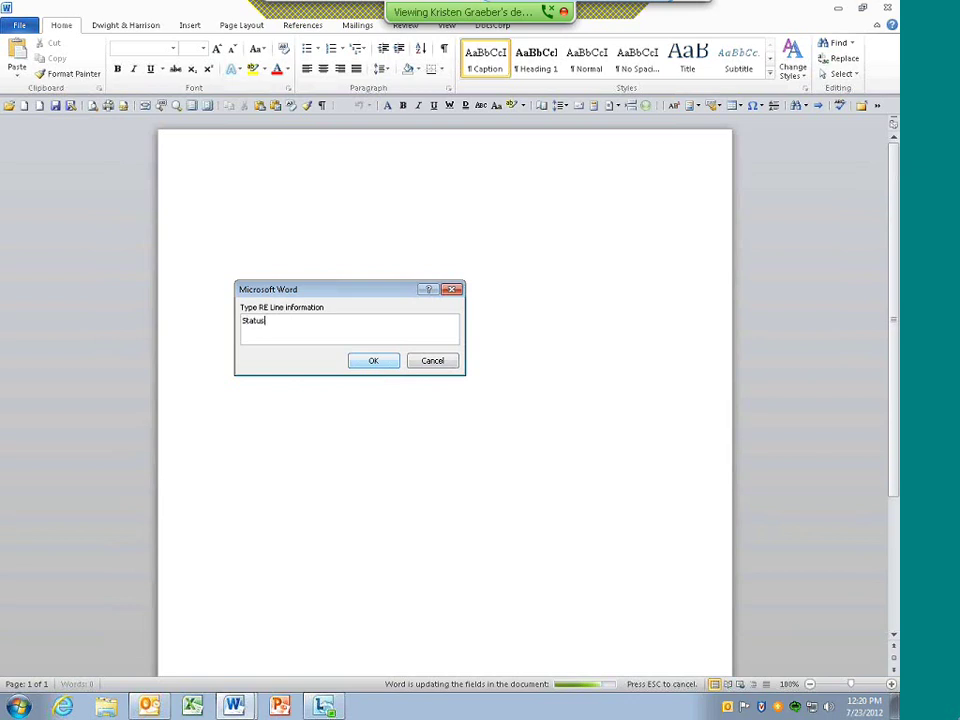
left_click(373, 360)
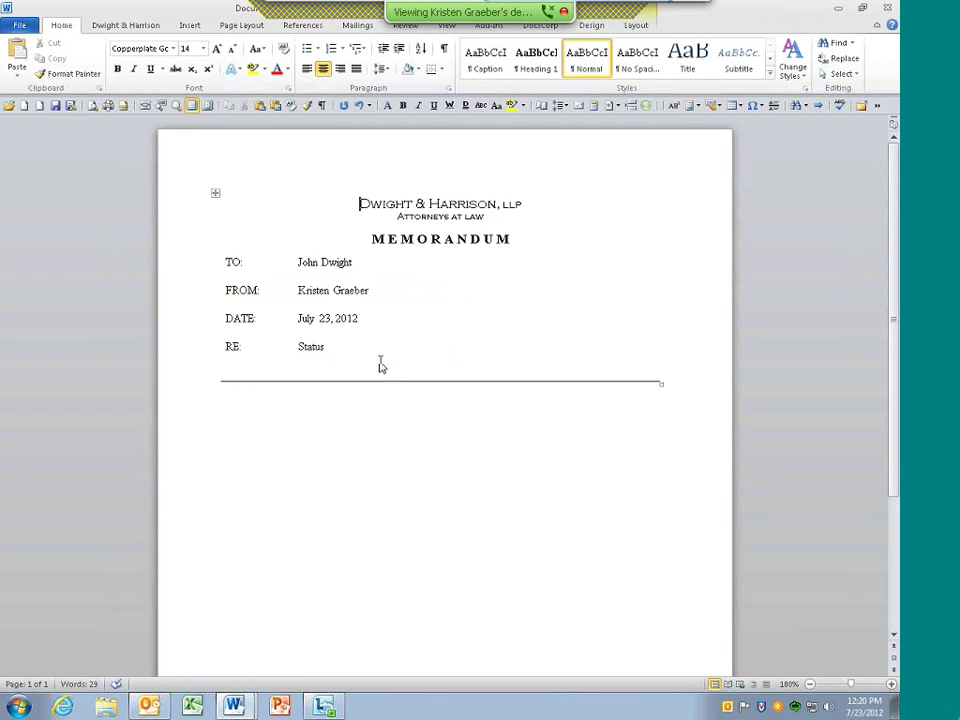
Type numbered item 1, 'Opposition brief prepared', correcting 'briefr' to 'brief'
left_click(247, 441)
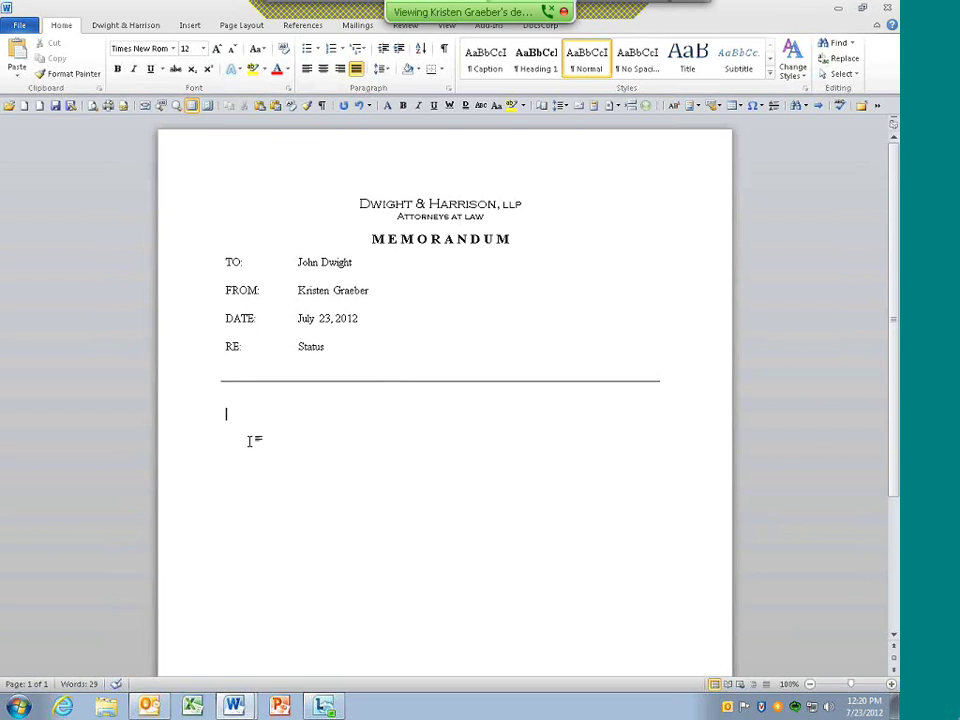
type("1. Oppo")
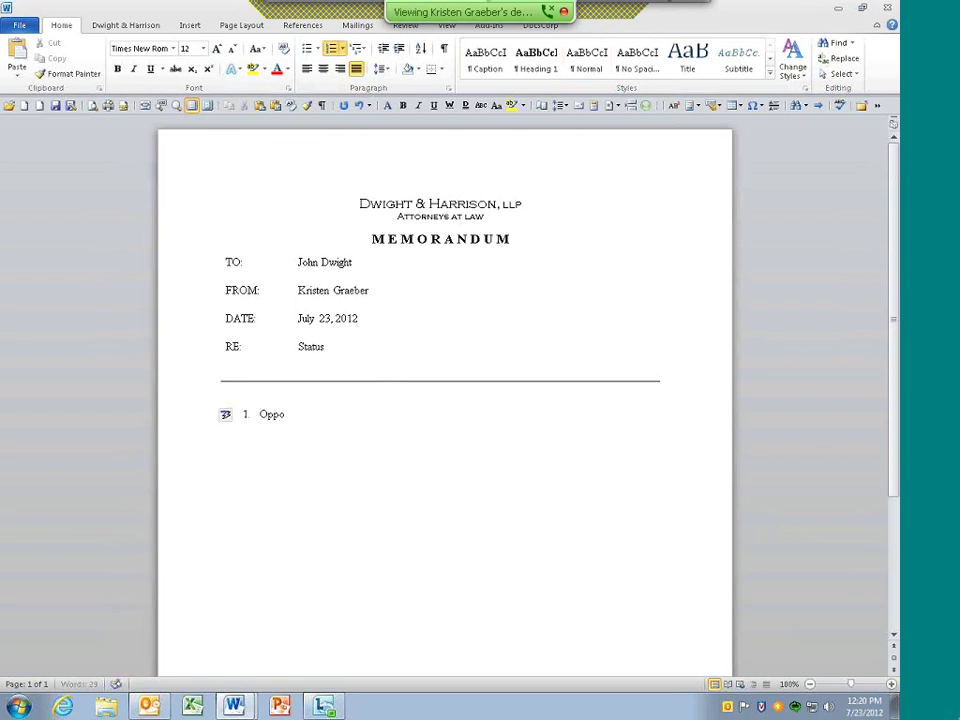
type("stion briefr ")
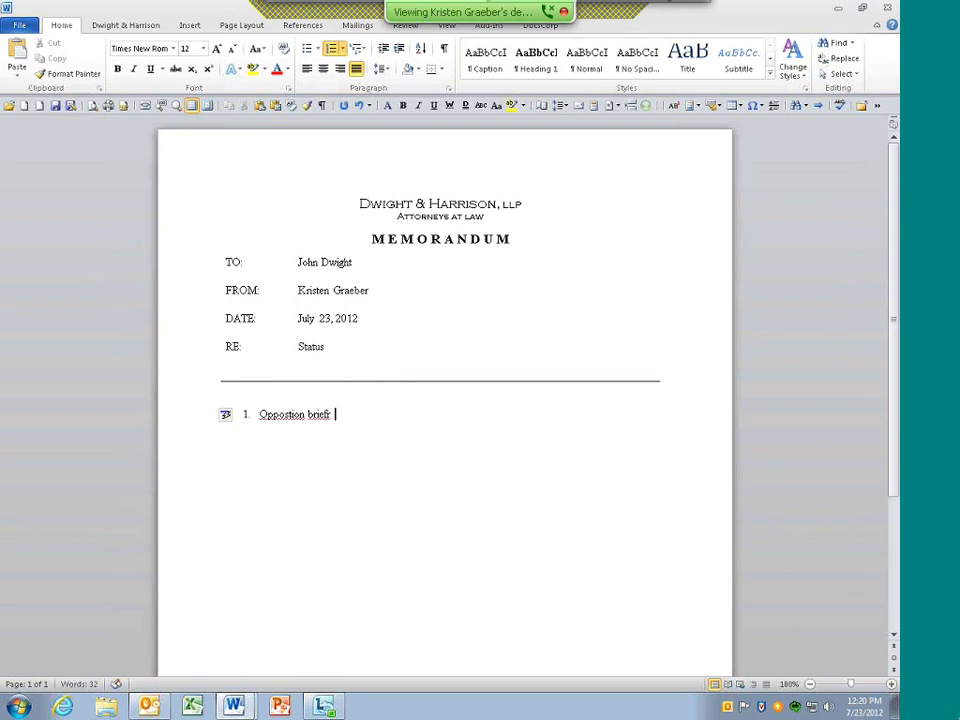
type("prepared")
key("Return")
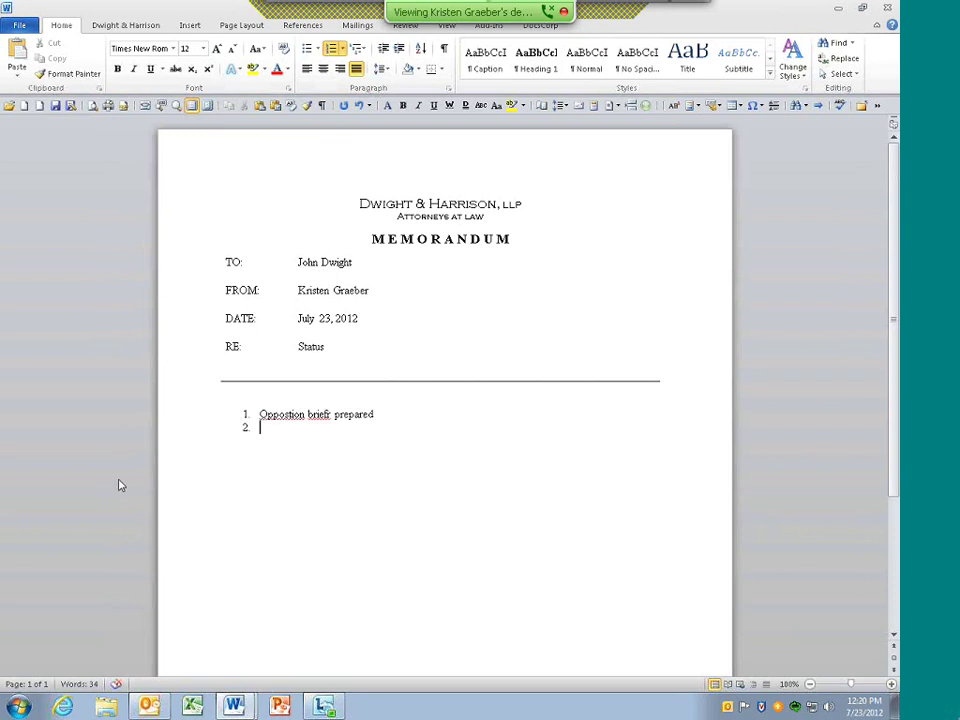
right_click(315, 419)
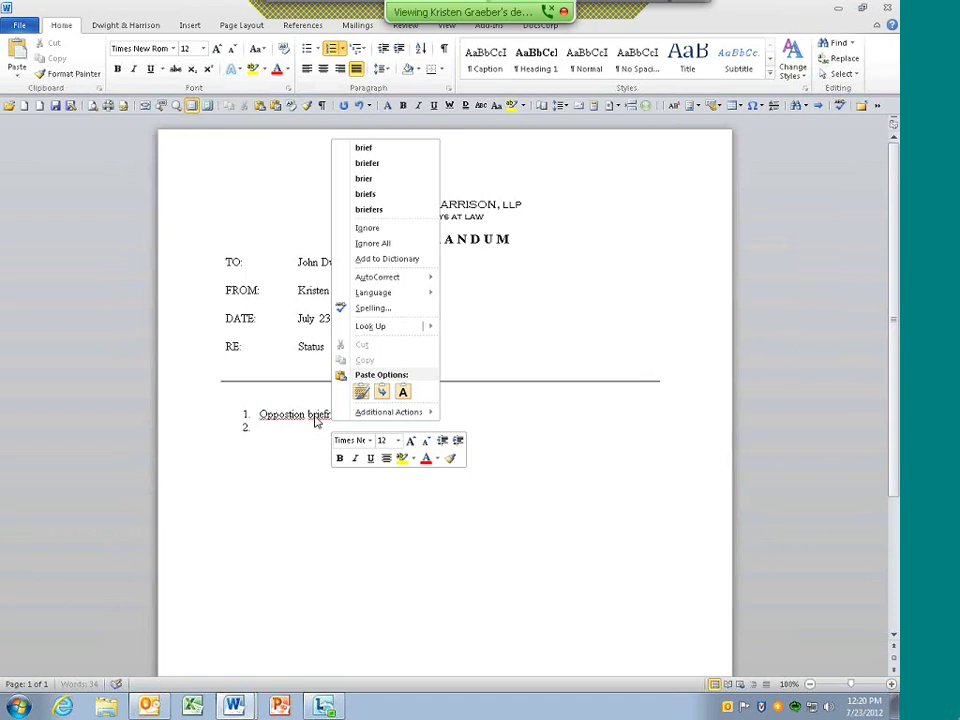
left_click(360, 147)
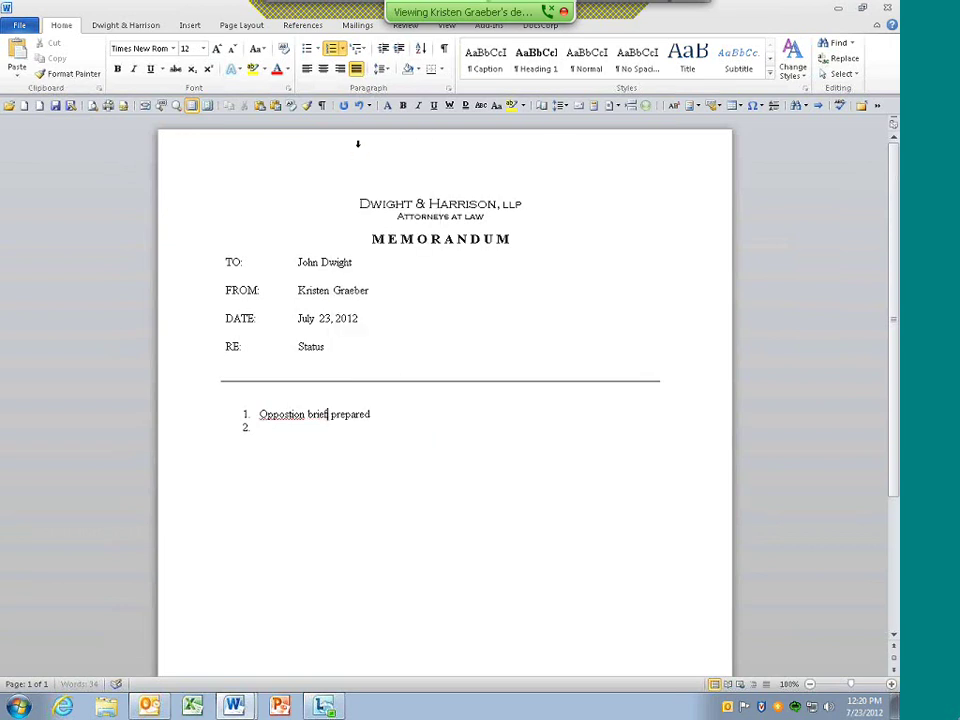
Add items 2 and 3: 'Cert is required' and 'Efiled by 9/30/2012'
left_click(266, 430)
type("Cert is required")
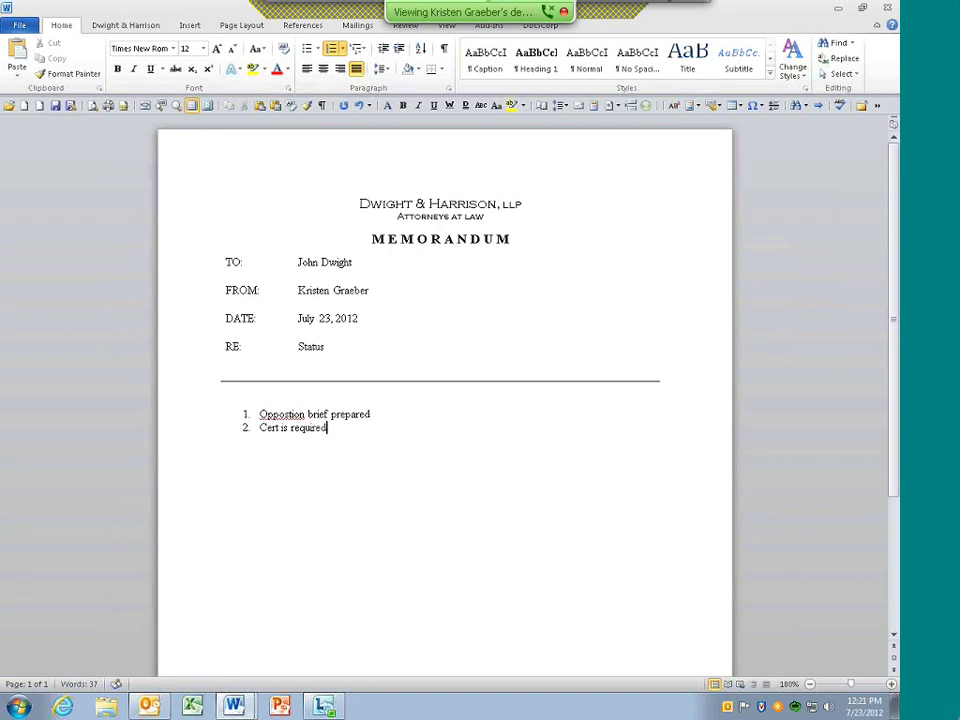
key("Return")
type("Efiled by 9/30/2012")
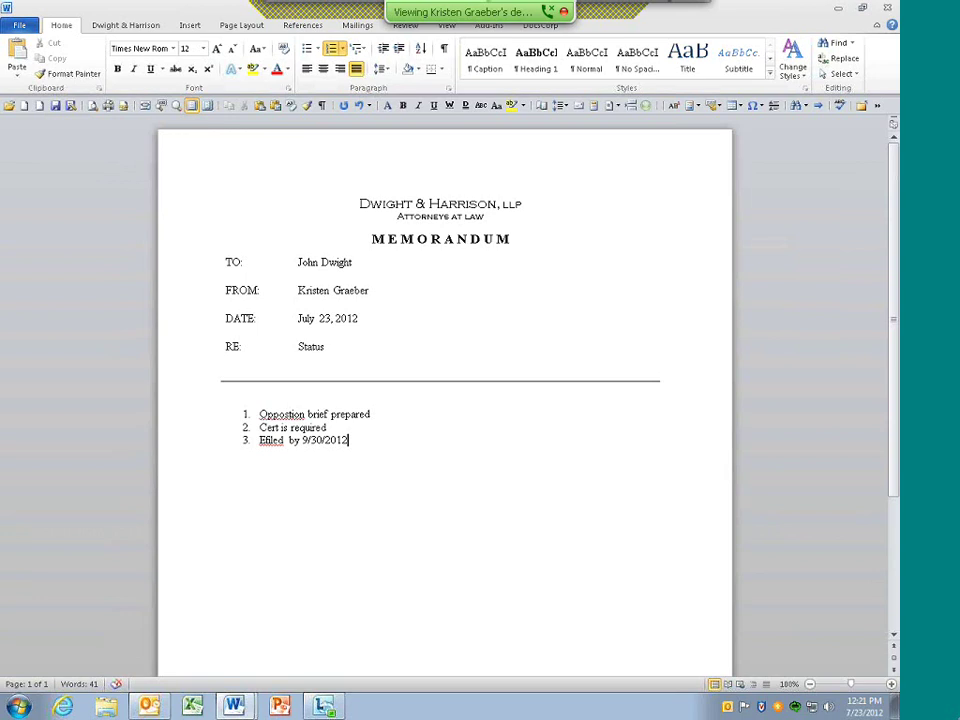
Save to the property purchase matter's Correspondence folder, replacing Document2 with a 'Memo to' recipient title
left_click(56, 110)
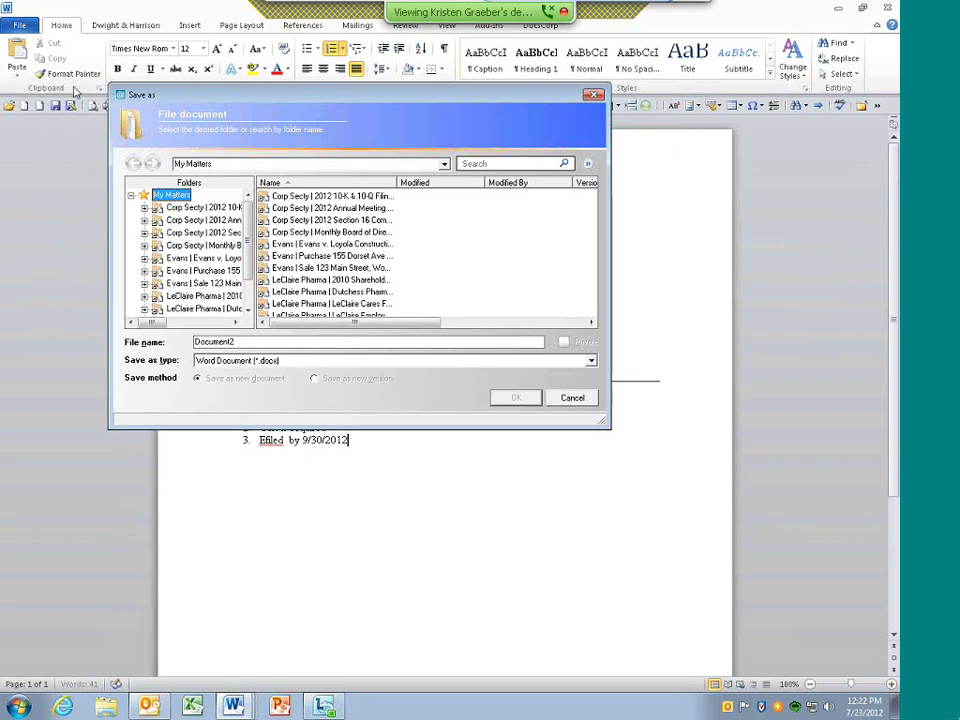
left_click(212, 272)
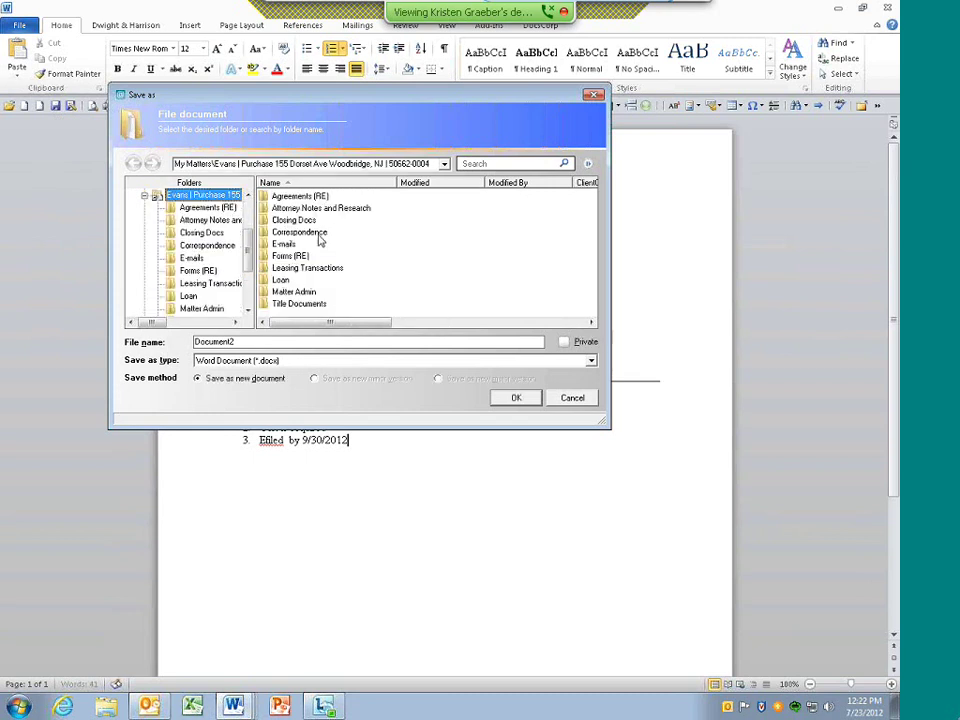
left_click(319, 235)
double_click(319, 236)
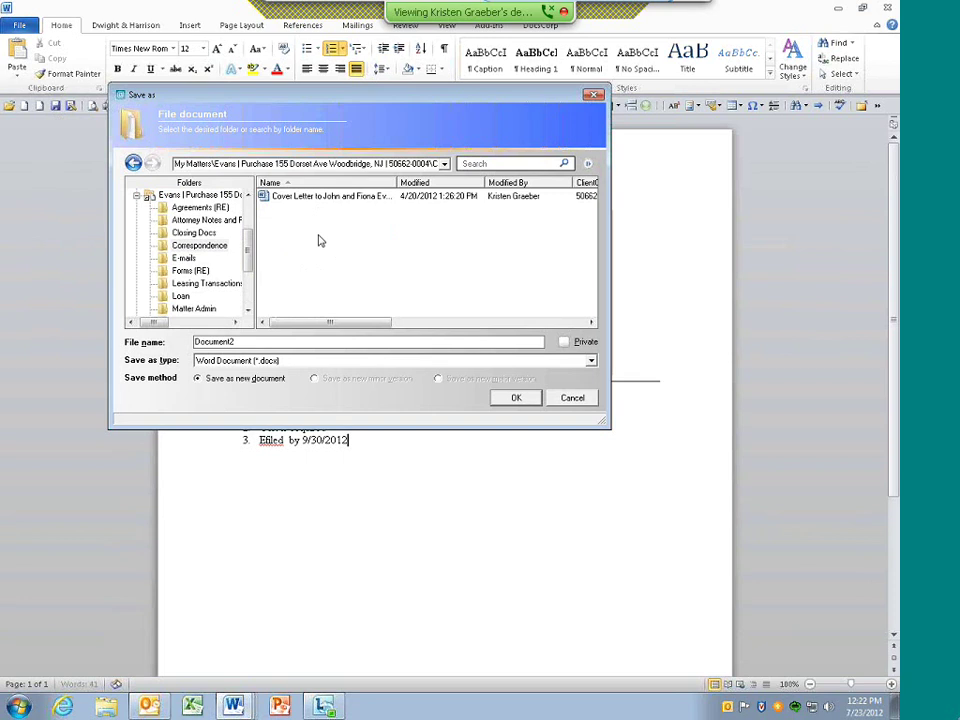
left_click_drag(236, 341, 117, 341)
type("Memo")
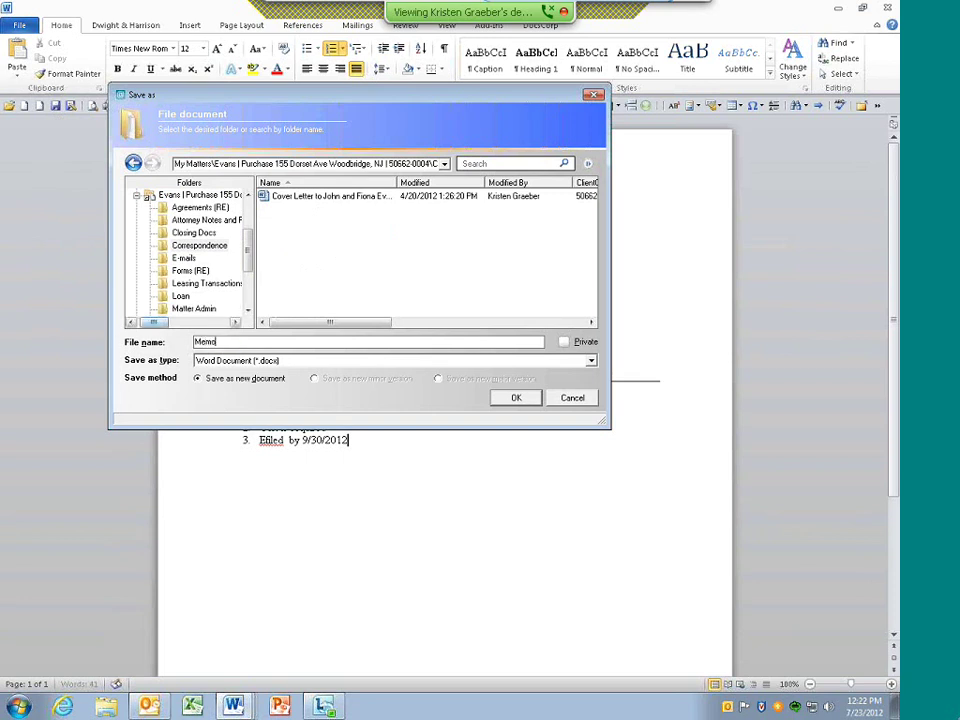
type(" to J Dwight")
Confirm the save and accept Correspondence as the memo's content type
left_click(516, 397)
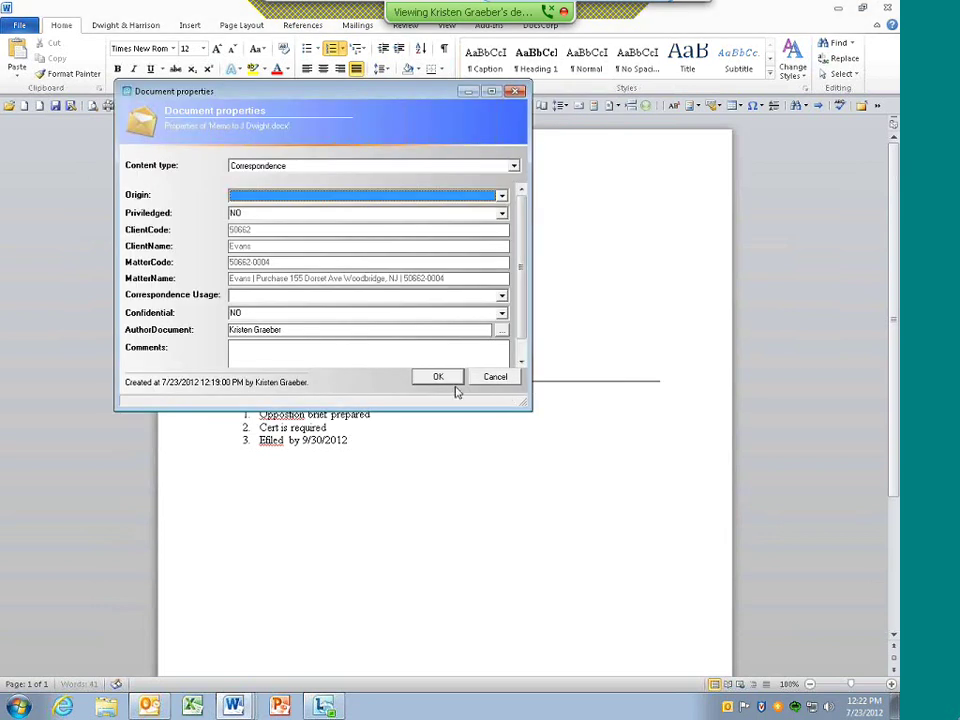
left_click(443, 387)
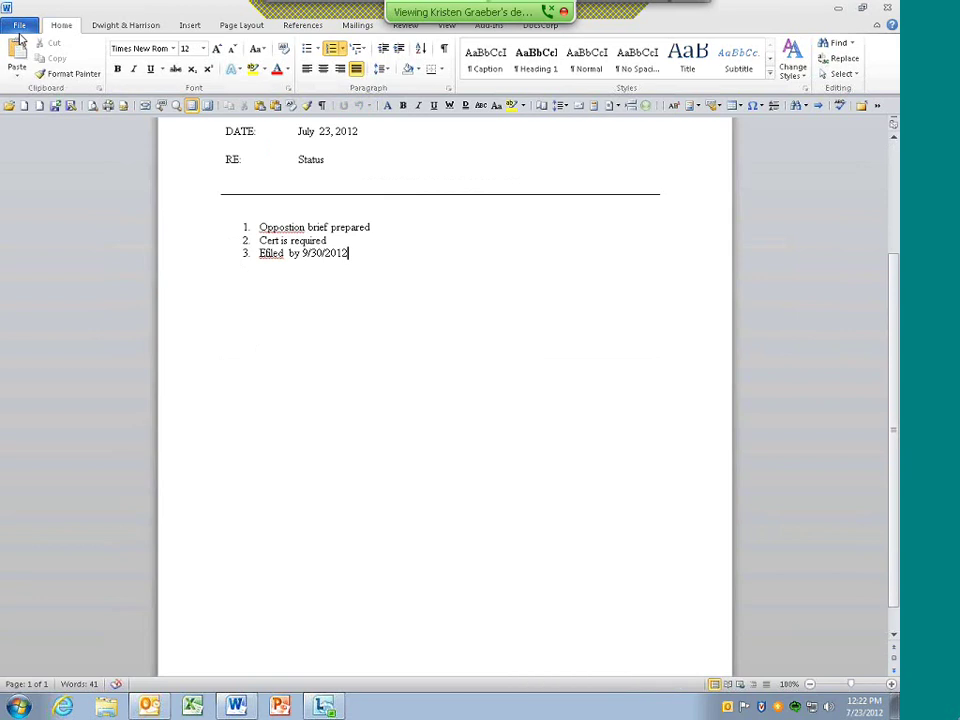
Show the File tab's Info view for the saved memo
left_click(21, 27)
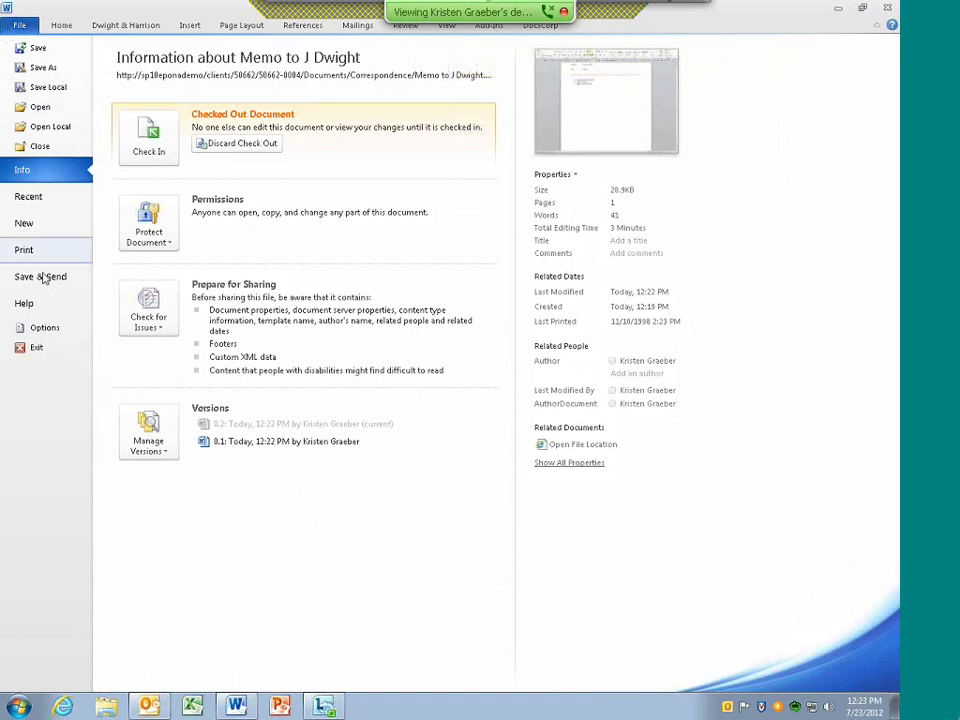
Open Word Options at the Advanced settings, scrolled down to the general section
left_click(46, 331)
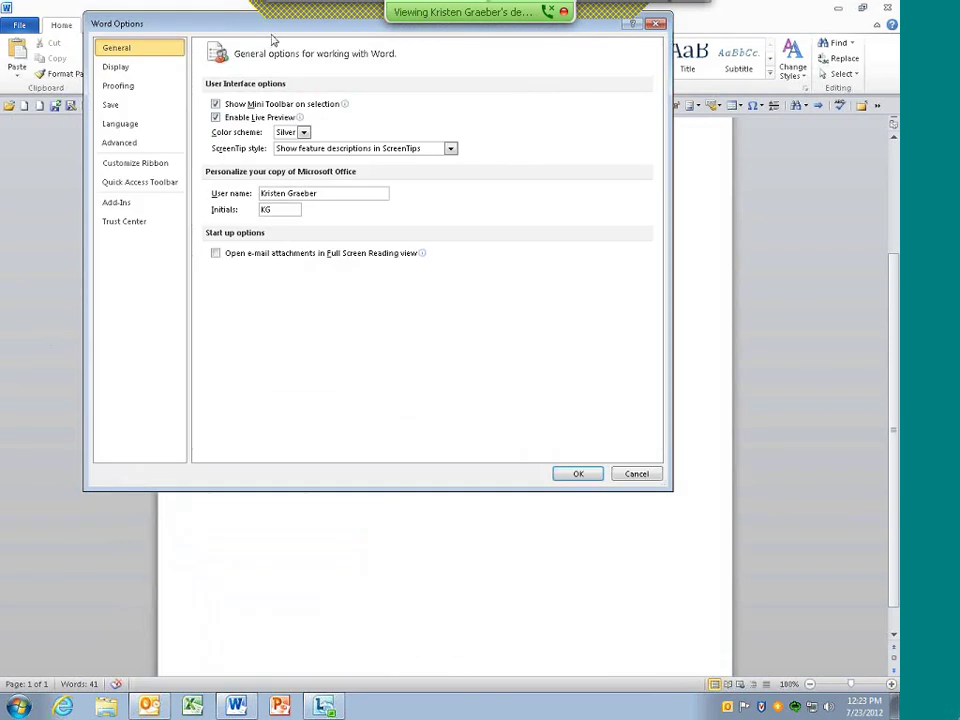
mouse_move(164, 22)
left_mouse_down()
mouse_move(166, 41)
mouse_move(260, 125)
left_mouse_up()
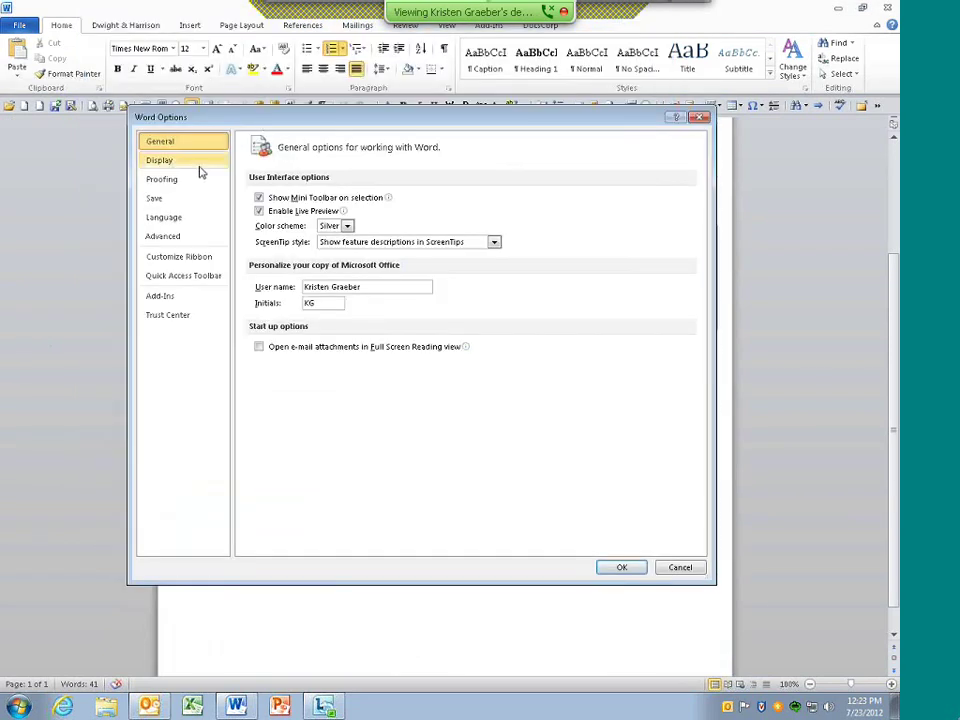
left_click(166, 238)
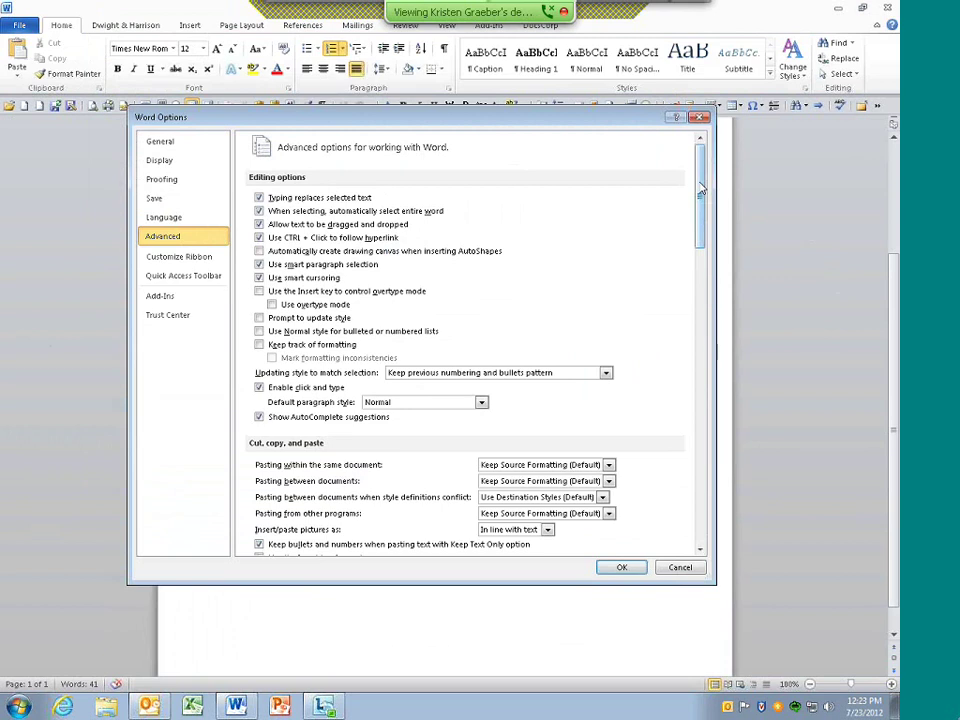
left_click_drag(701, 196, 714, 503)
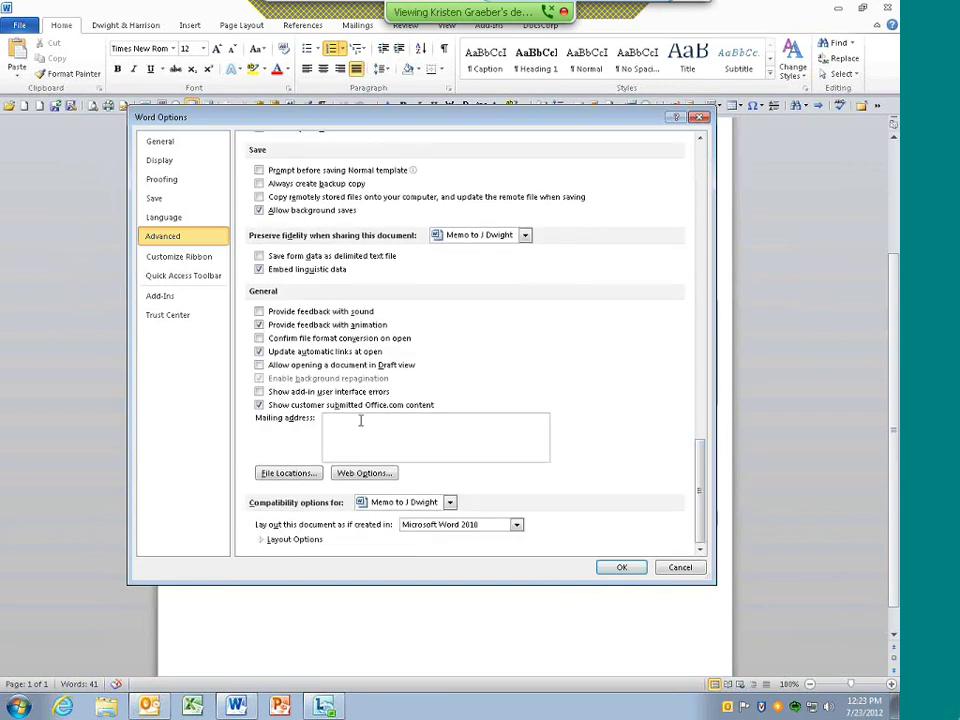
Review the User and Workgroup templates file locations, closing without changes
left_click(288, 473)
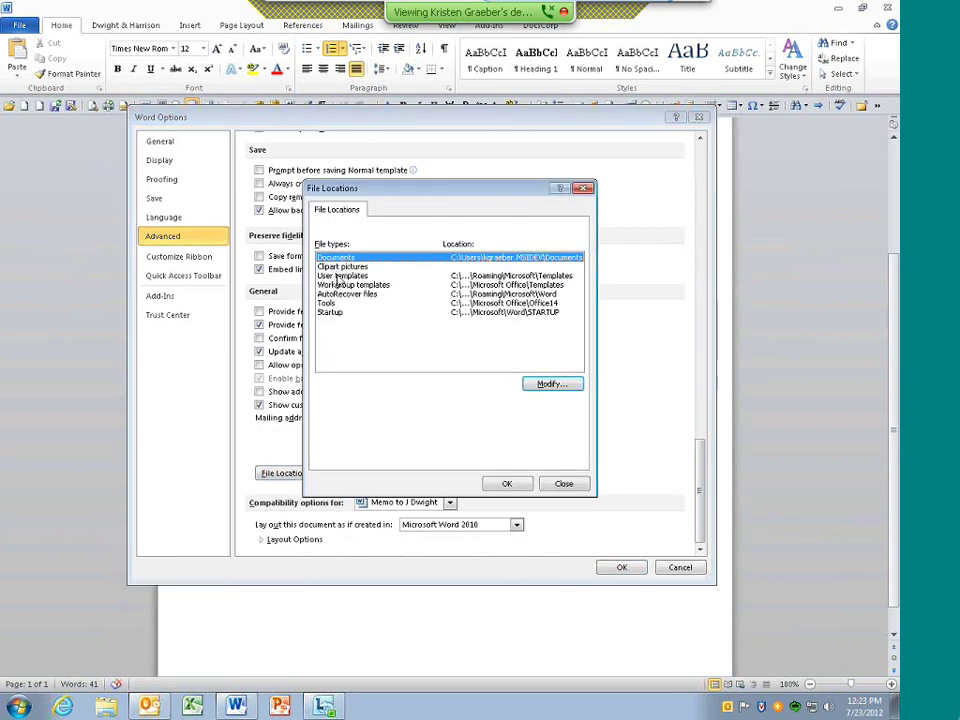
left_click(338, 276)
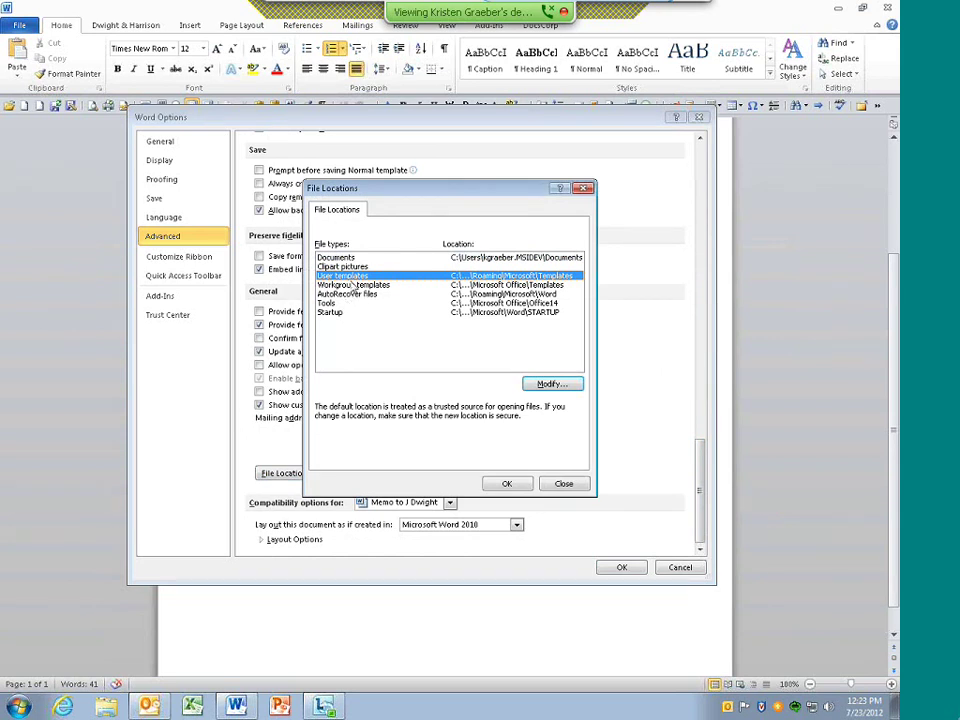
left_click(352, 286)
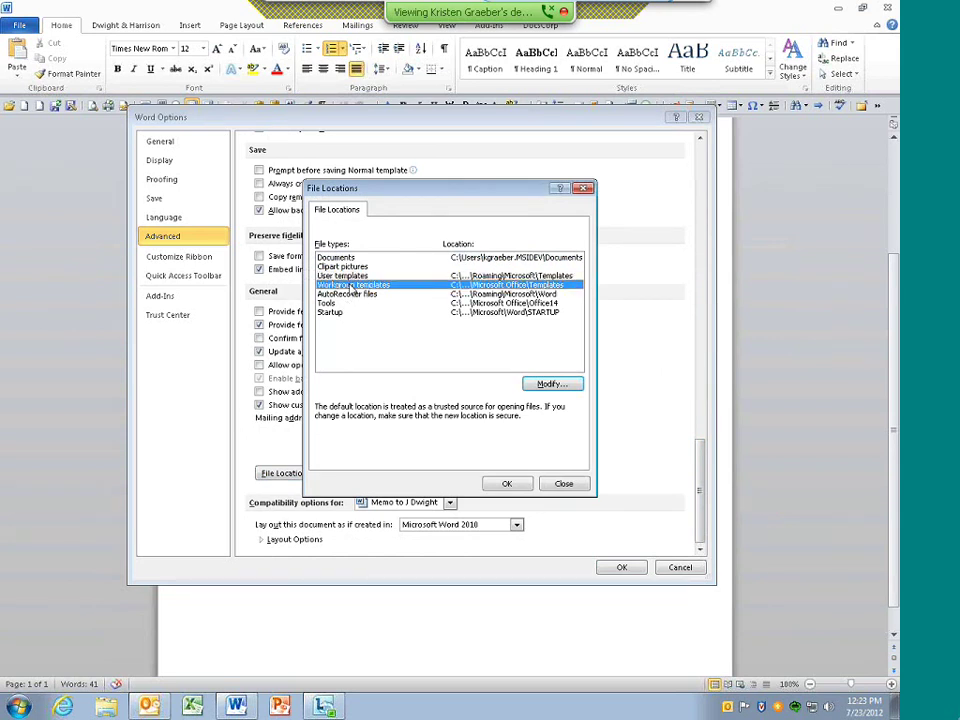
left_click(570, 385)
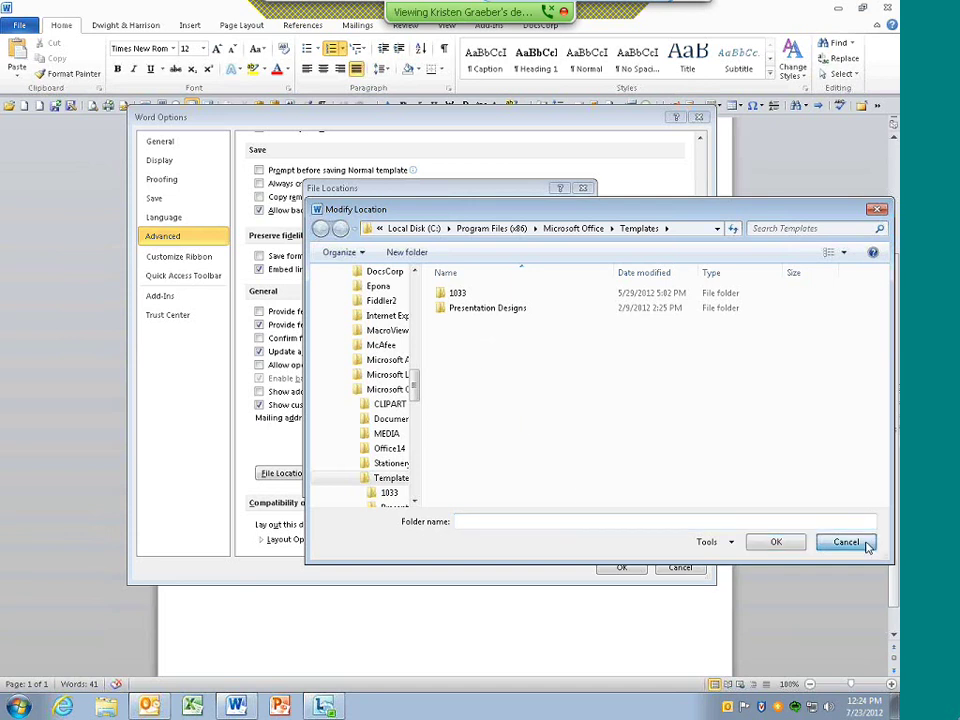
left_click(866, 543)
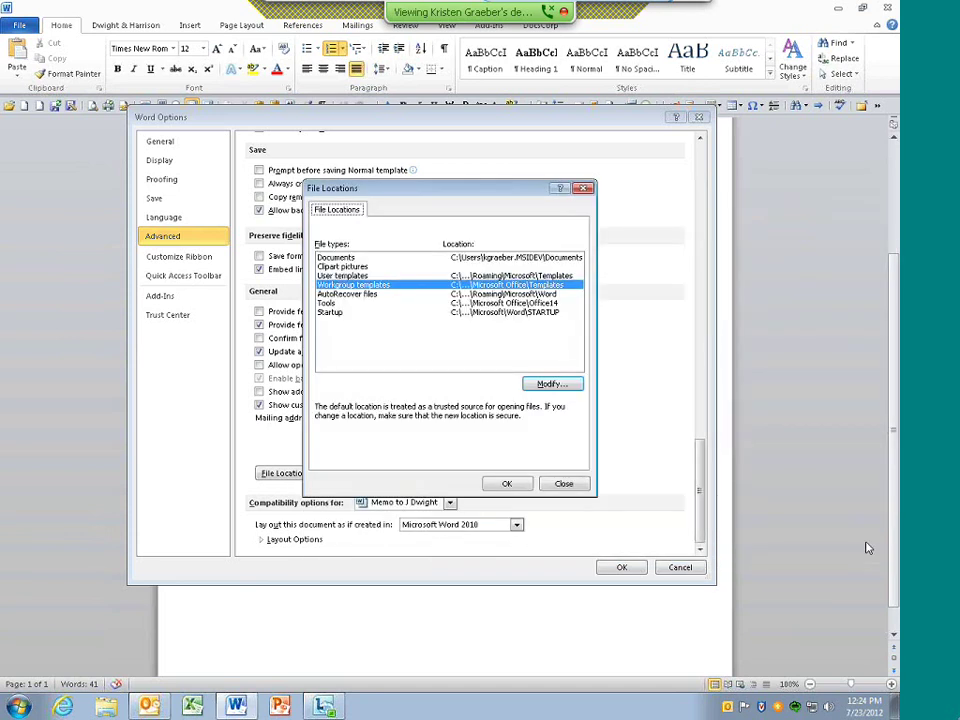
left_click(565, 485)
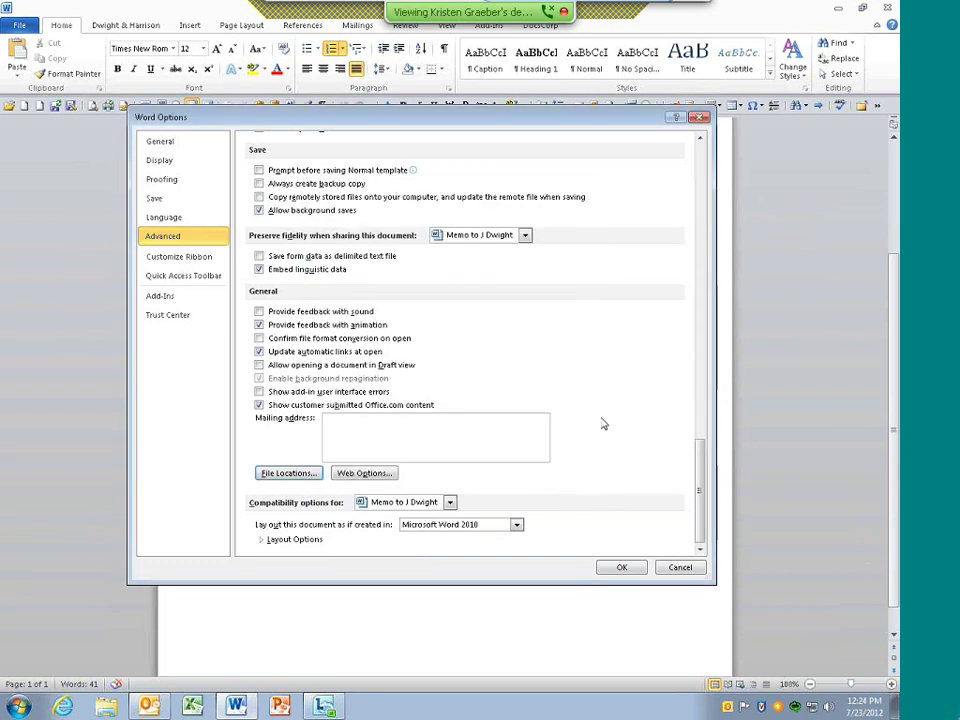
In Customize Ribbon, expand Dwight & Harrison (Custom) and select its IP (Custom) group
left_click(212, 259)
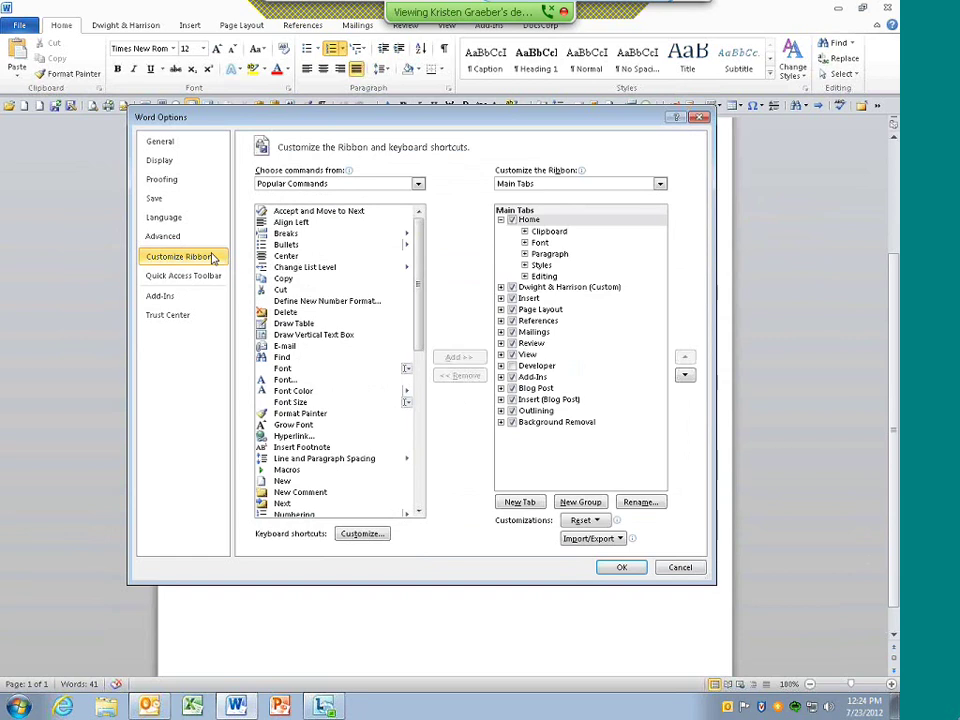
left_click(204, 276)
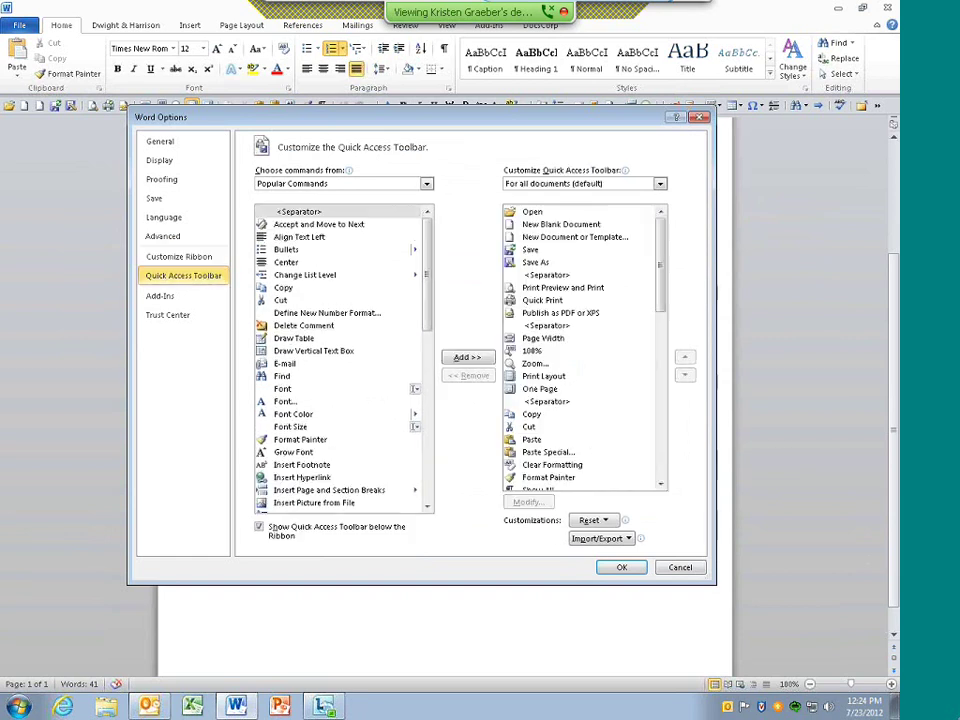
left_click(195, 256)
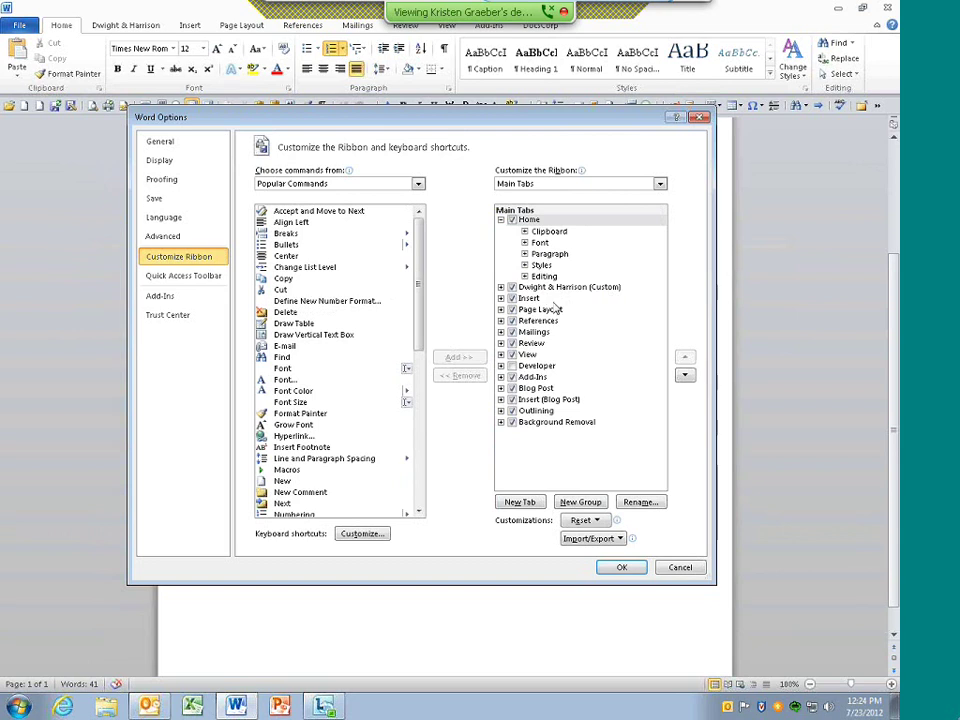
left_click(502, 288)
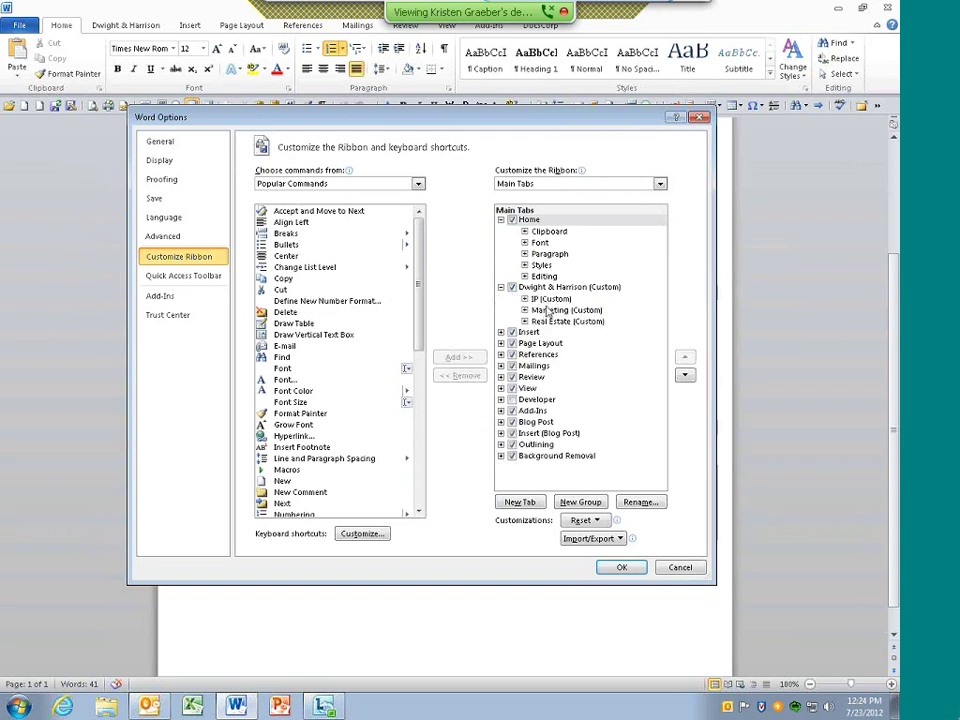
left_click(525, 299)
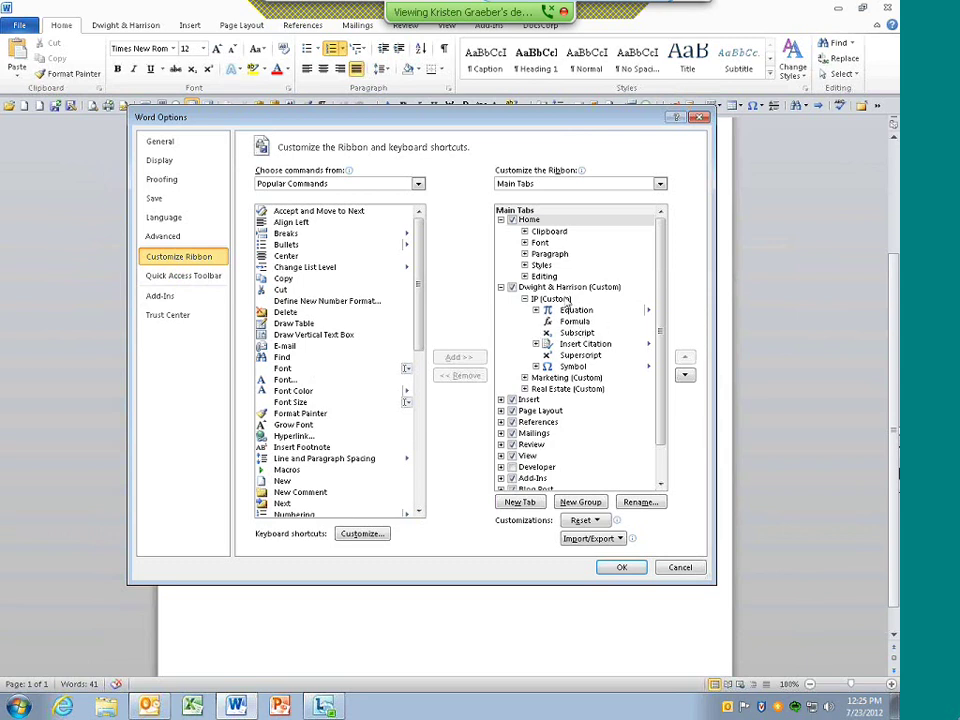
left_click(565, 300)
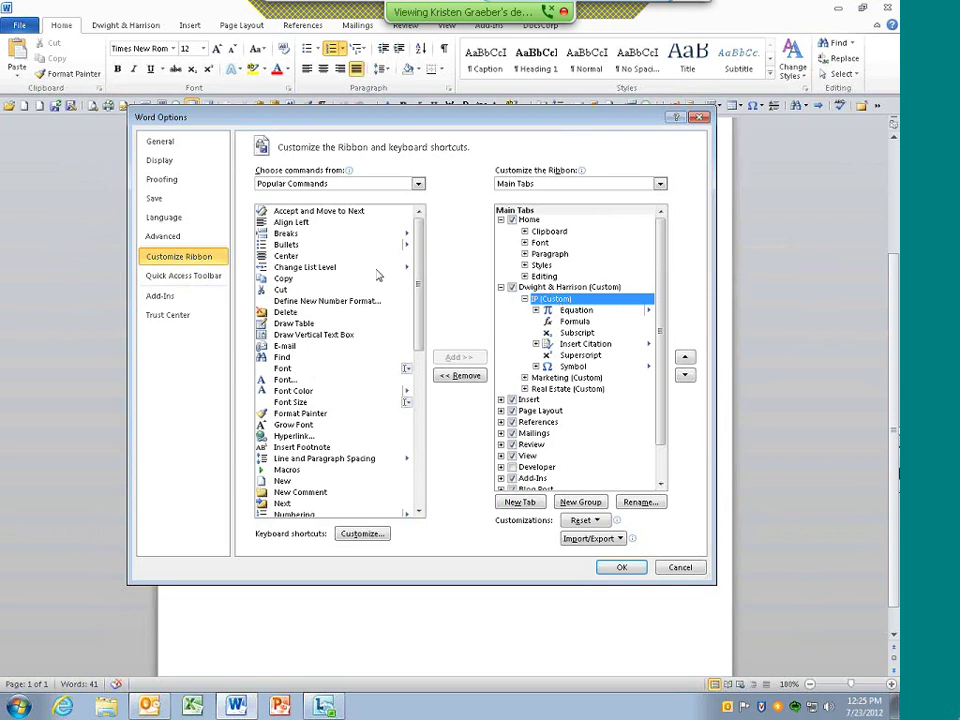
Switch the command list to All Commands and scroll down to locate Insert Section Break
left_click(275, 186)
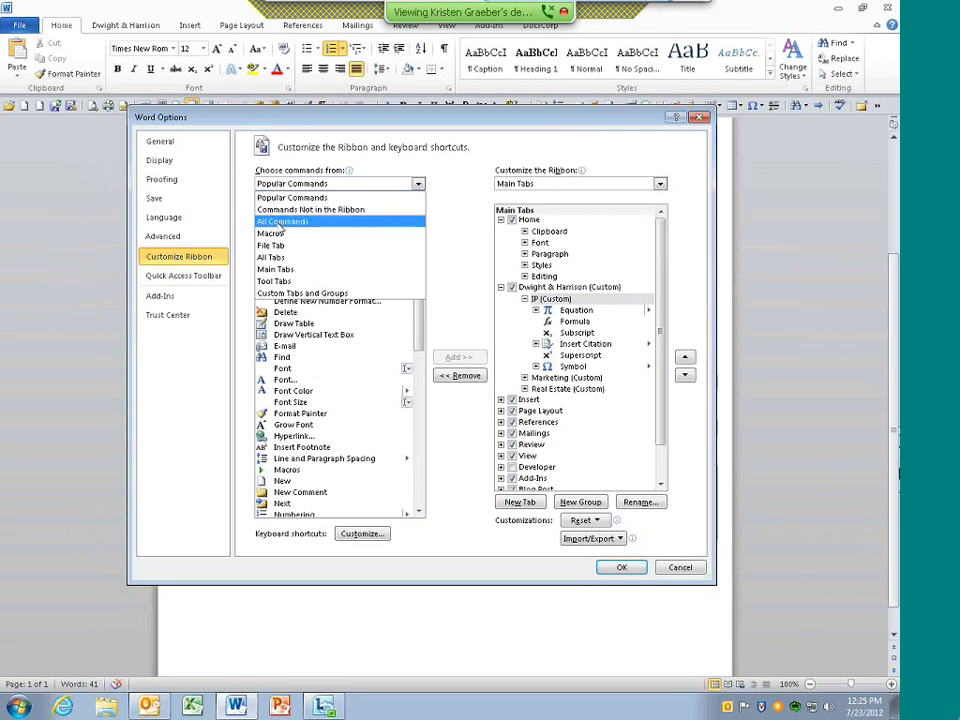
left_click(282, 222)
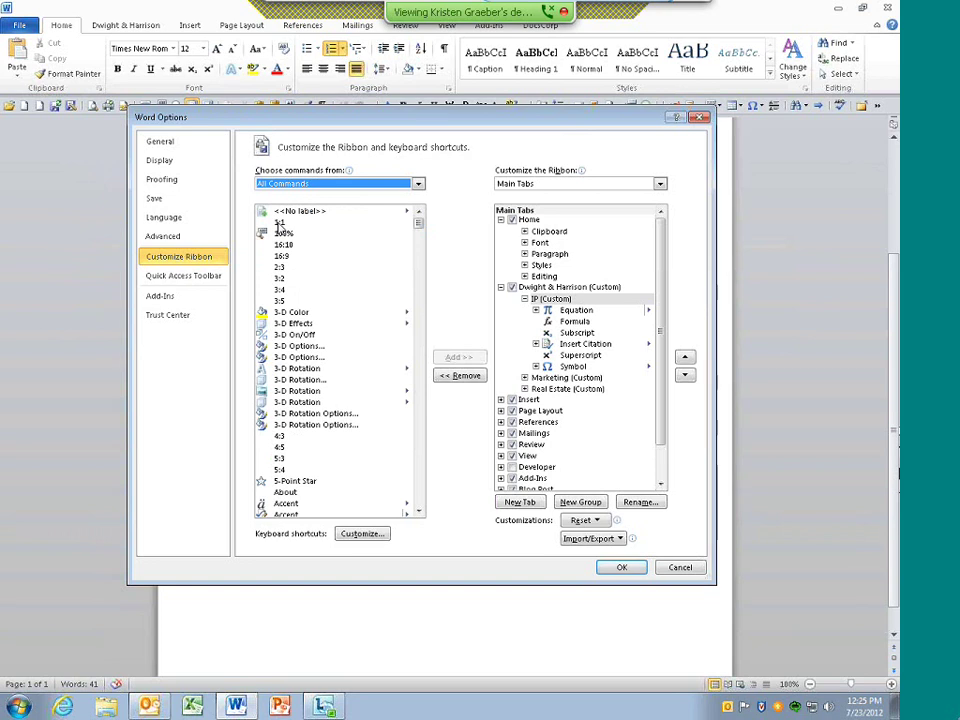
left_click_drag(420, 238, 419, 330)
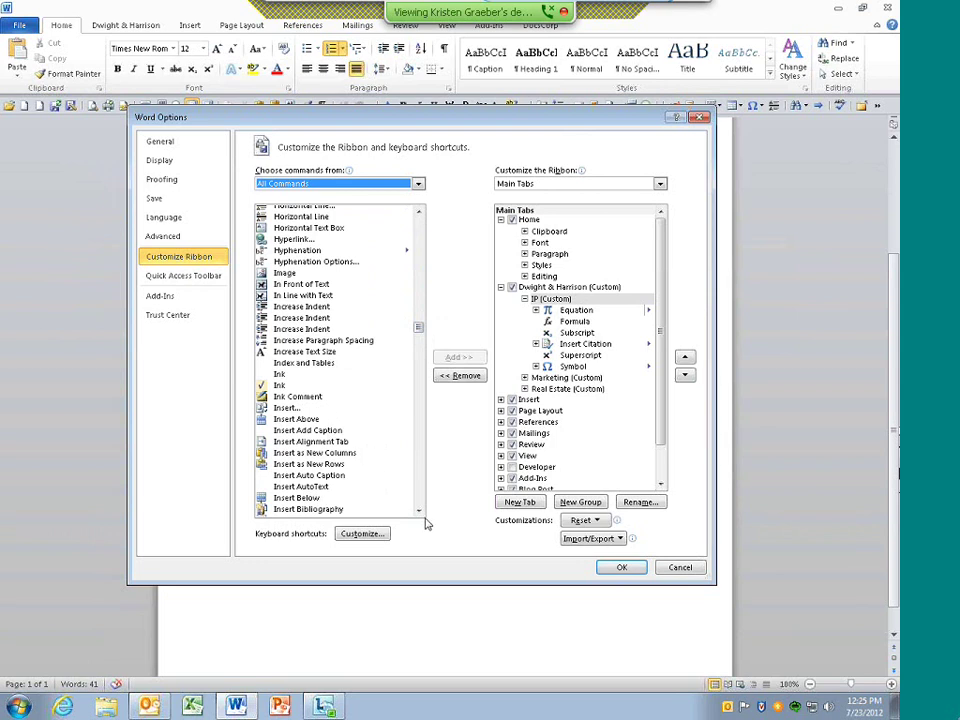
left_click(420, 510)
left_click(420, 510)
left_click(420, 510)
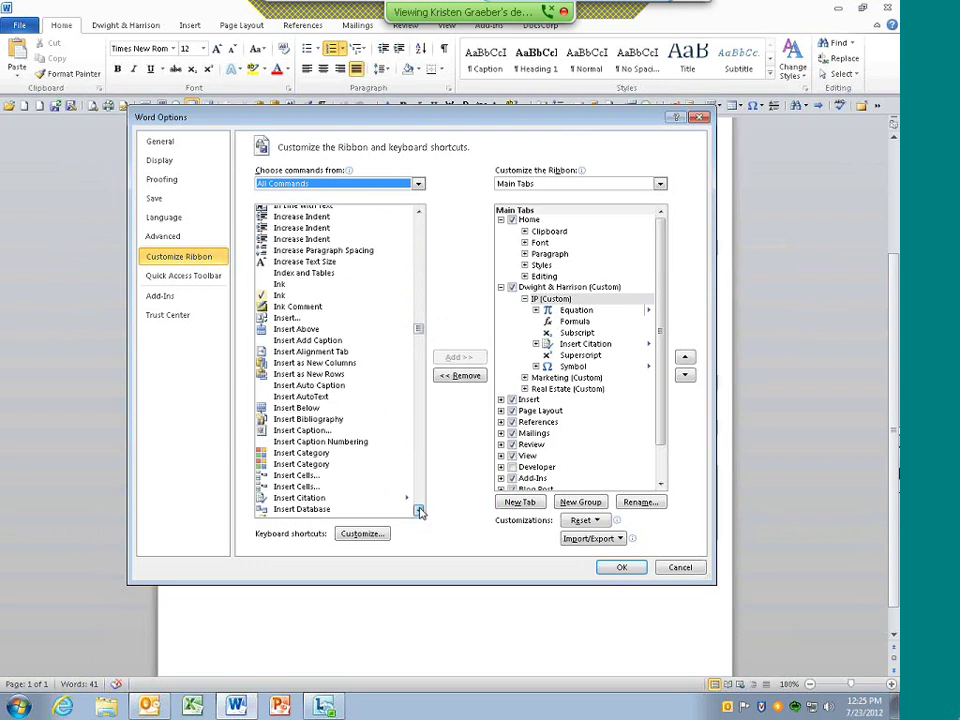
left_click(420, 510)
left_click(420, 510)
left_click(420, 510)
left_click(420, 510)
left_click(420, 510)
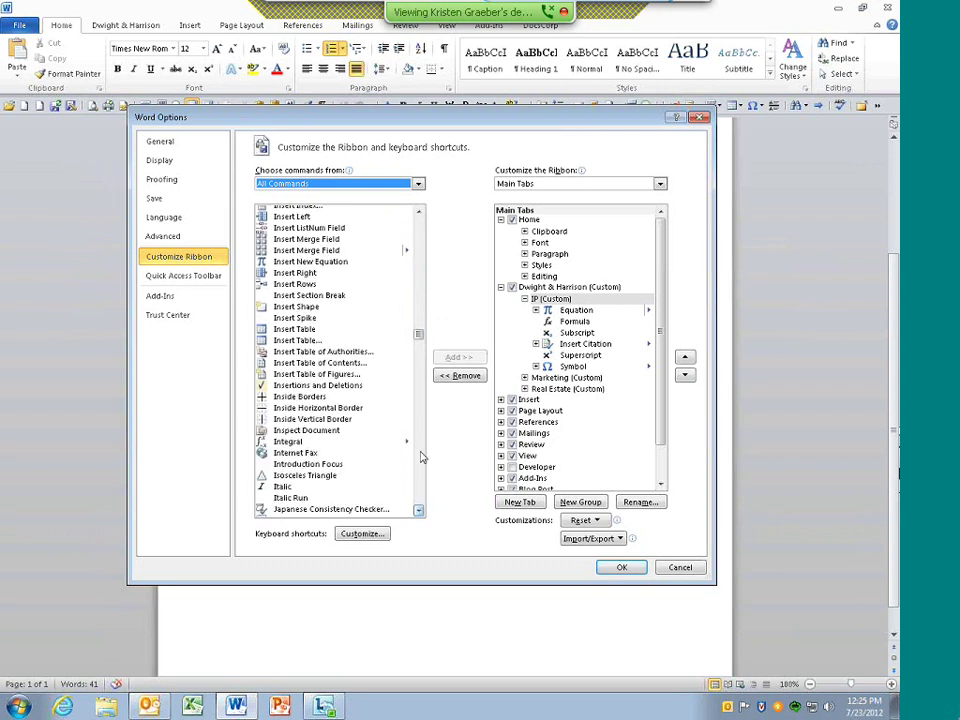
Add Insert Section Break to the IP custom group, move it up under Equation, then show Quick Access Toolbar settings
left_click(316, 295)
left_click(551, 298)
left_click(459, 357)
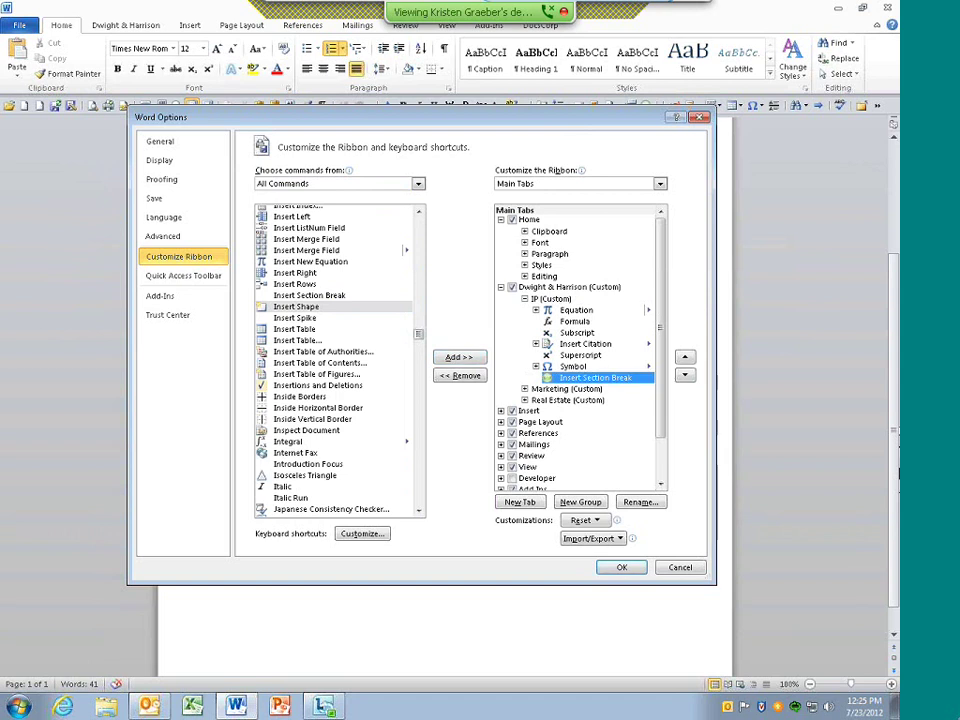
left_click(686, 358)
left_click(686, 358)
left_click(686, 358)
left_click(686, 358)
left_click(686, 358)
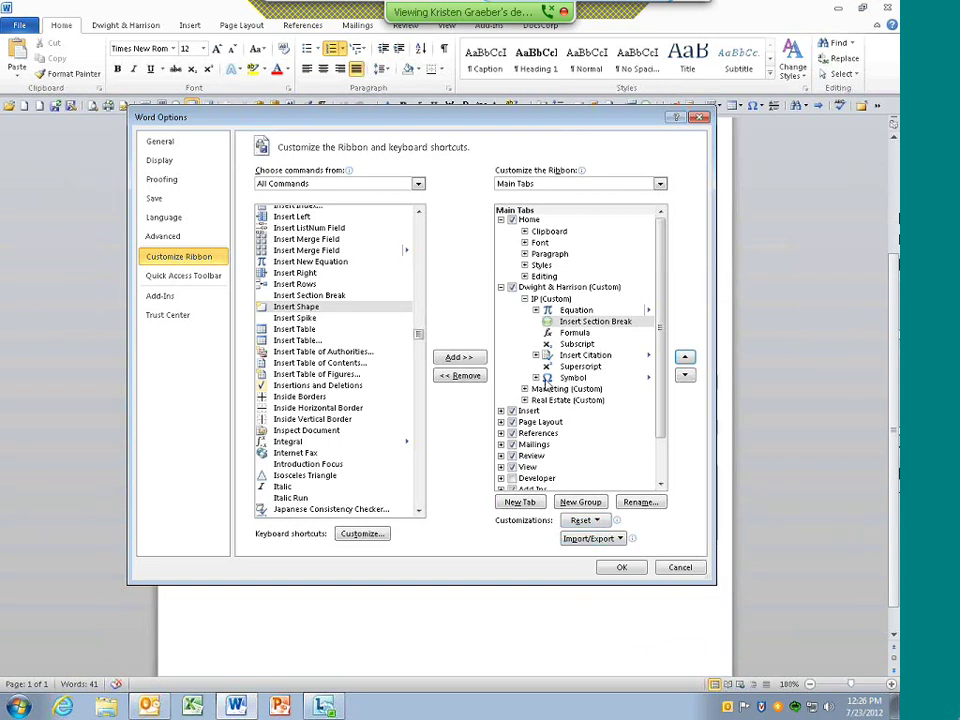
left_click(192, 278)
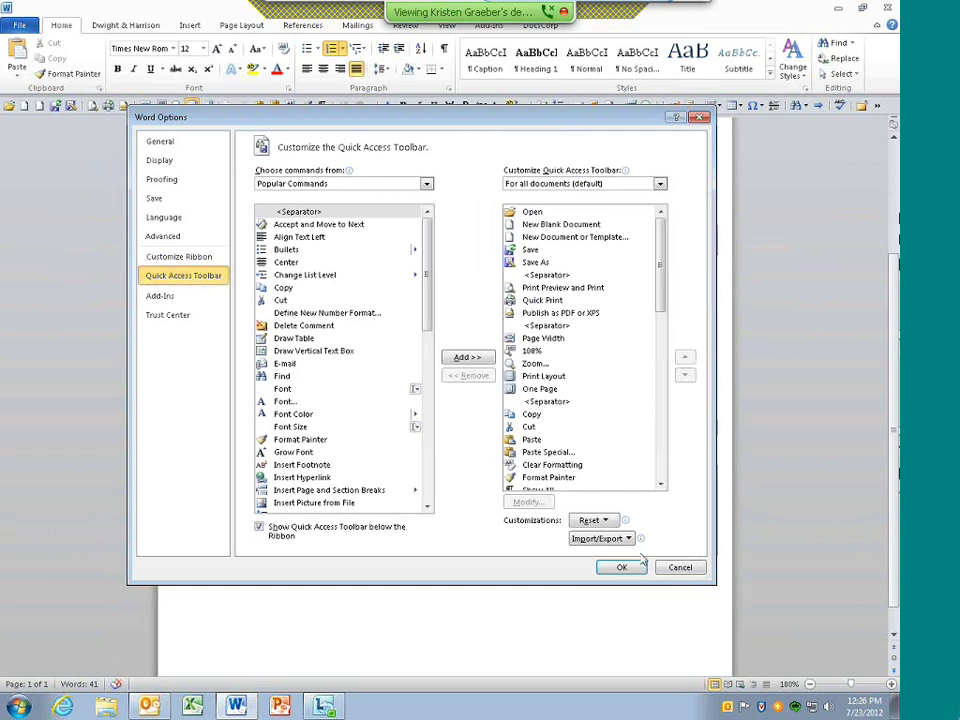
Cancel Word Options, show the Insert tab, and view the Shapes and Quick Access Toolbar customization menus
left_click(696, 570)
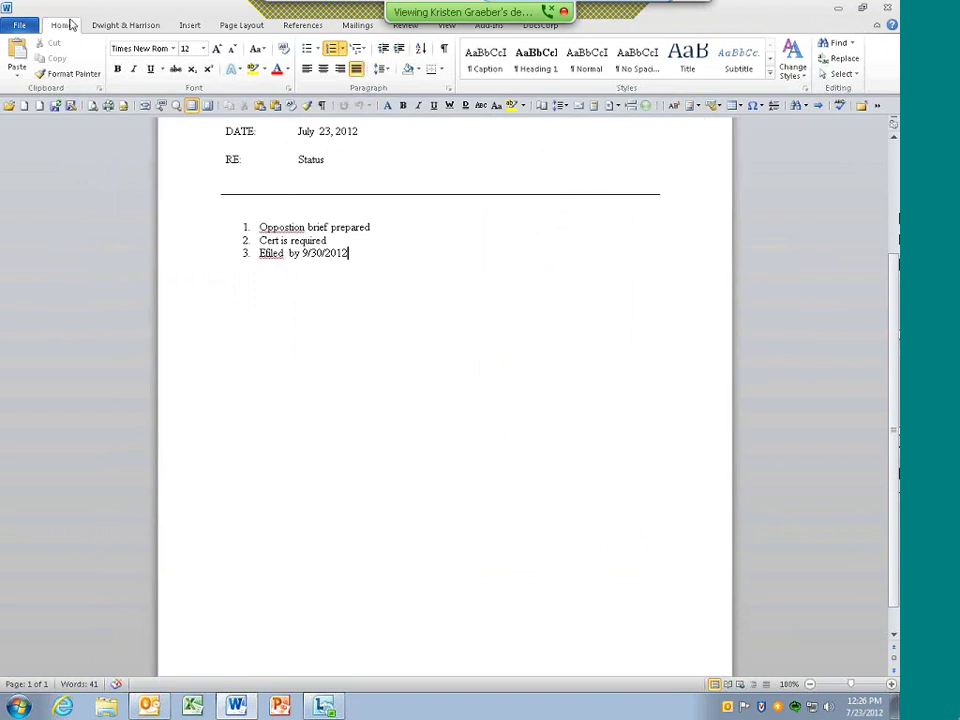
left_click(198, 26)
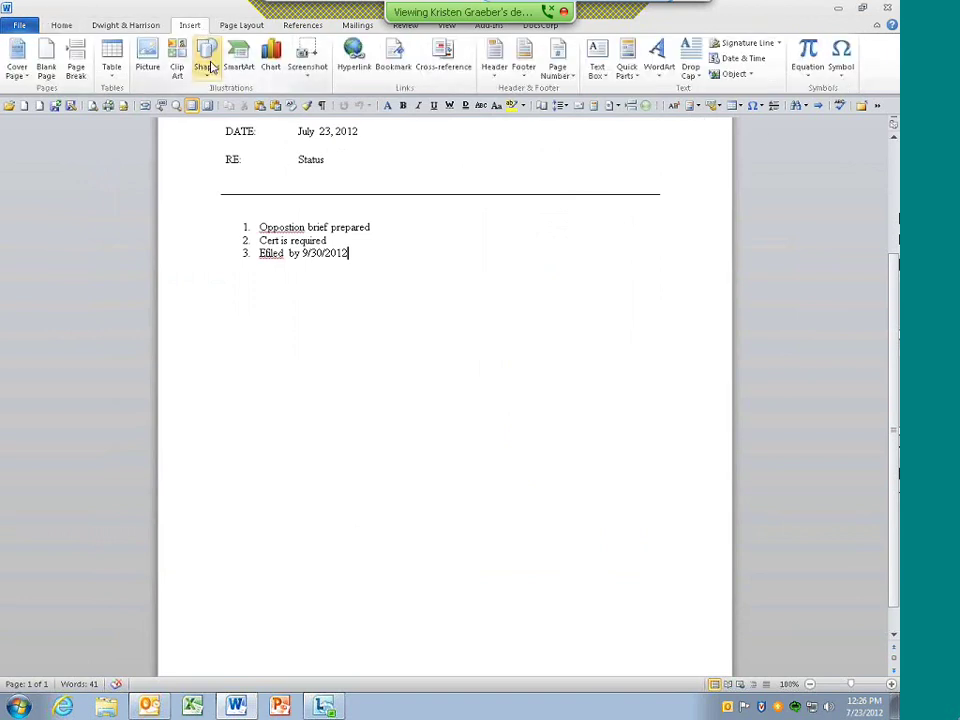
right_click(211, 67)
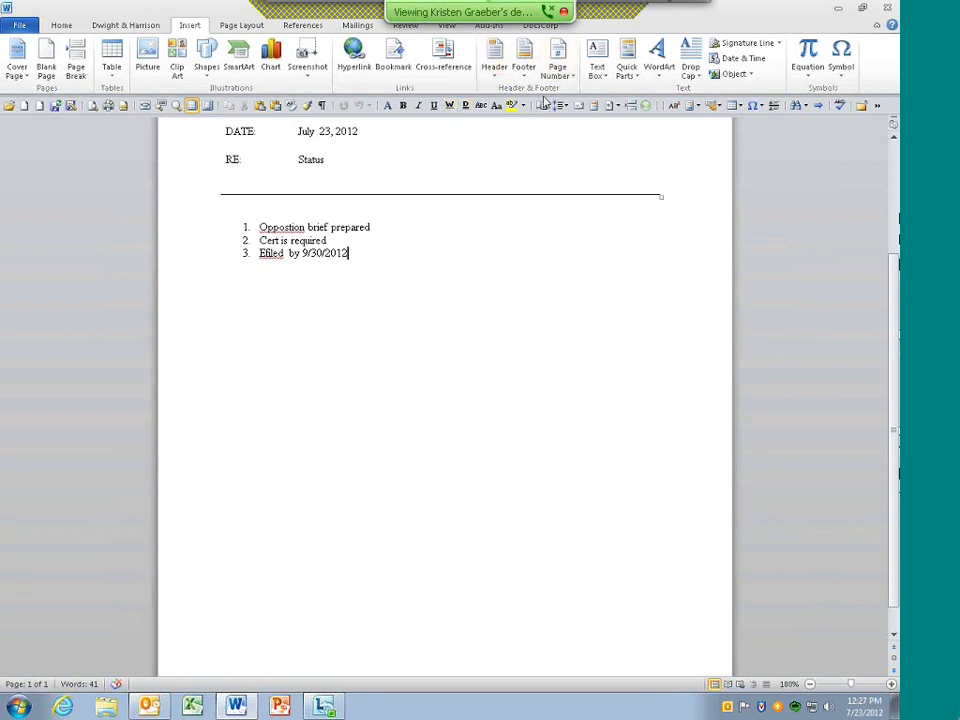
right_click(890, 110)
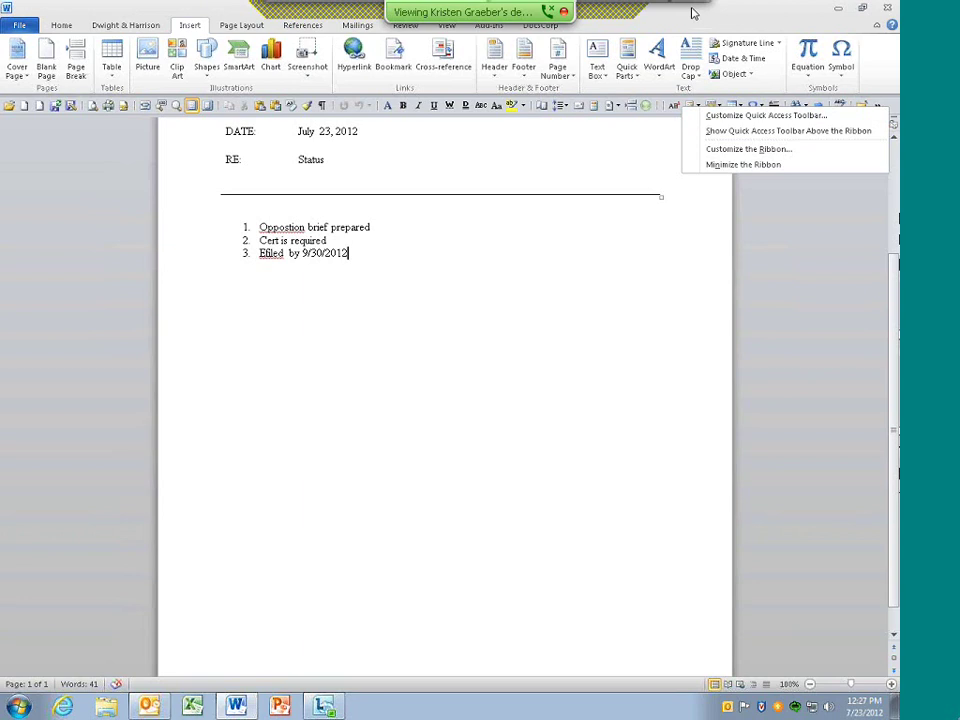
left_click(695, 14)
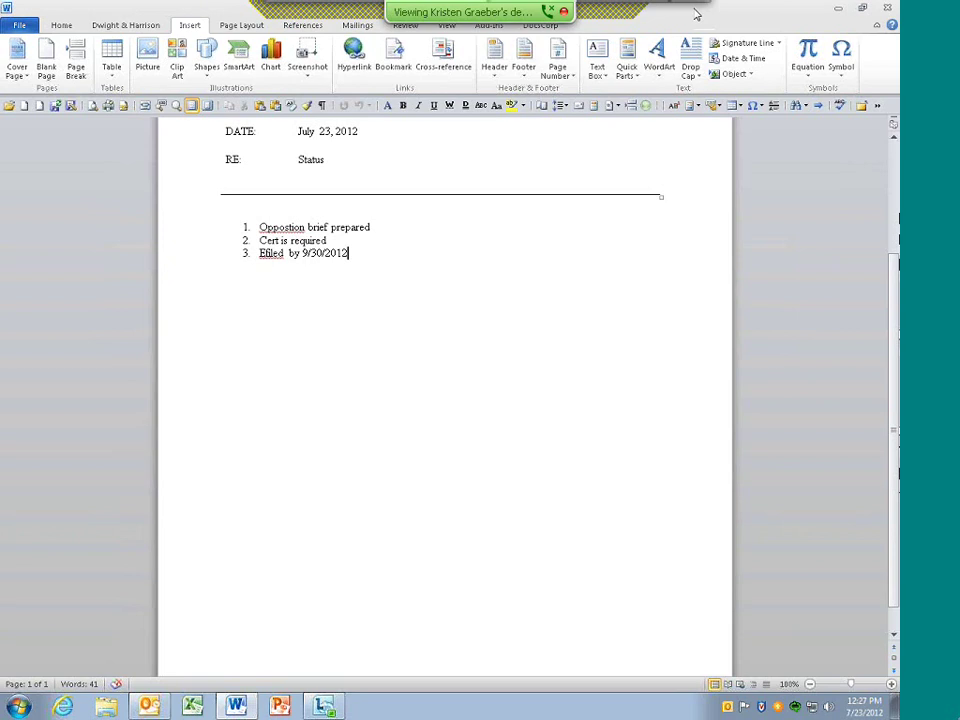
left_click(18, 30)
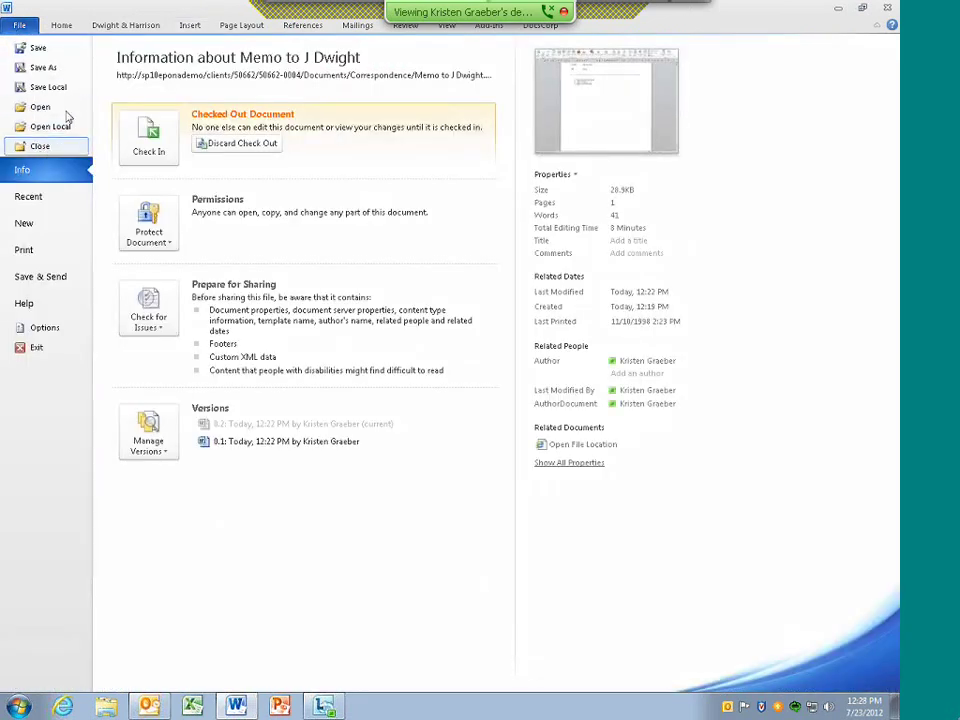
left_click(839, 10)
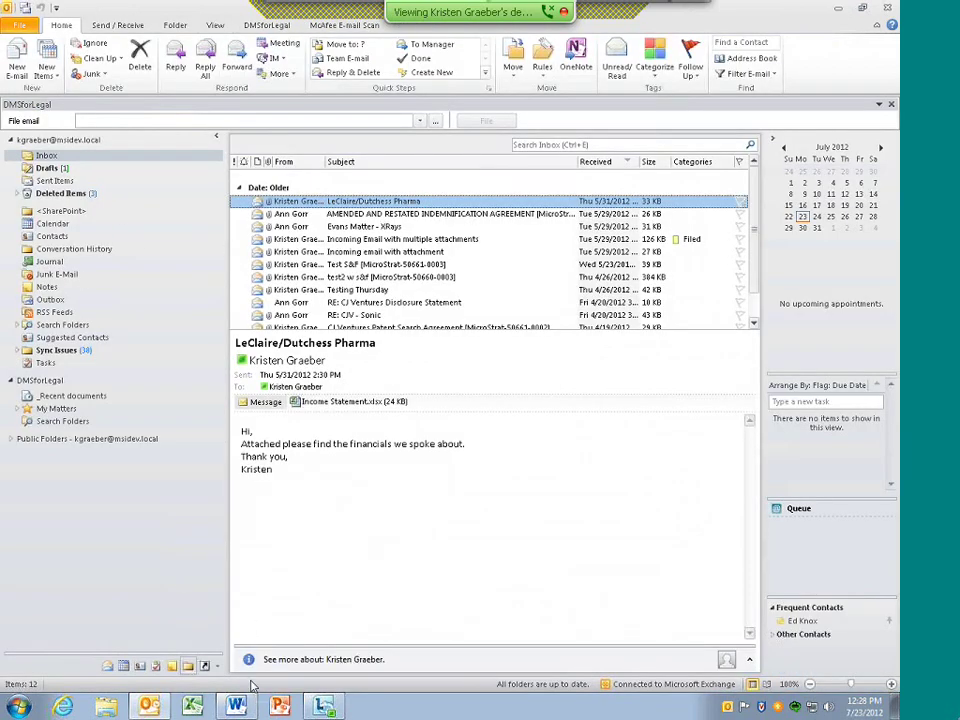
left_click(236, 707)
key("Escape")
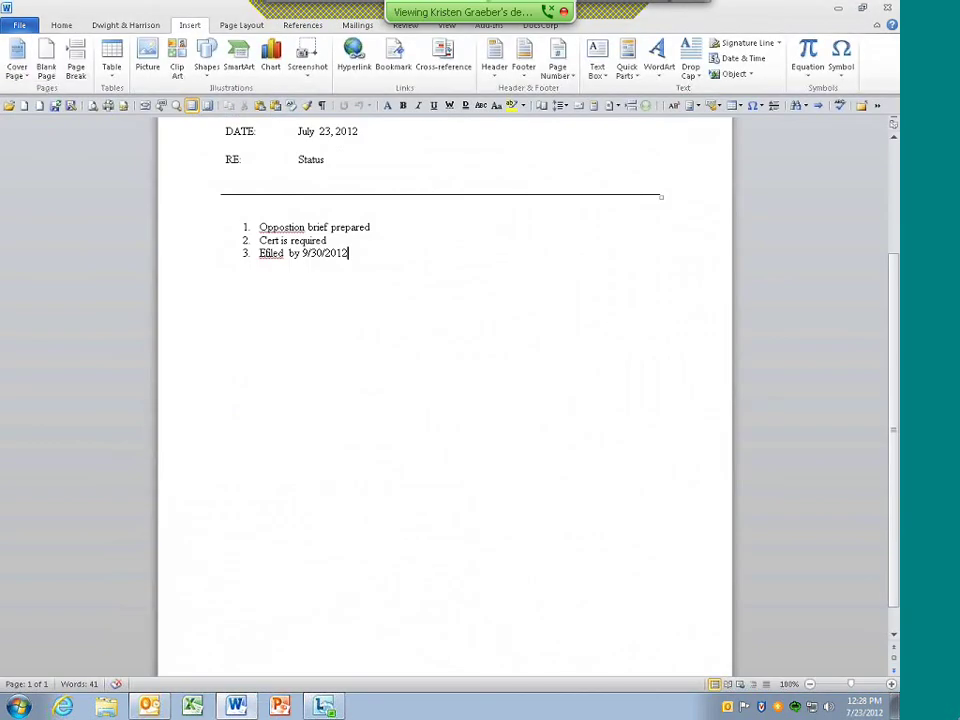
left_click(19, 25)
left_click(36, 142)
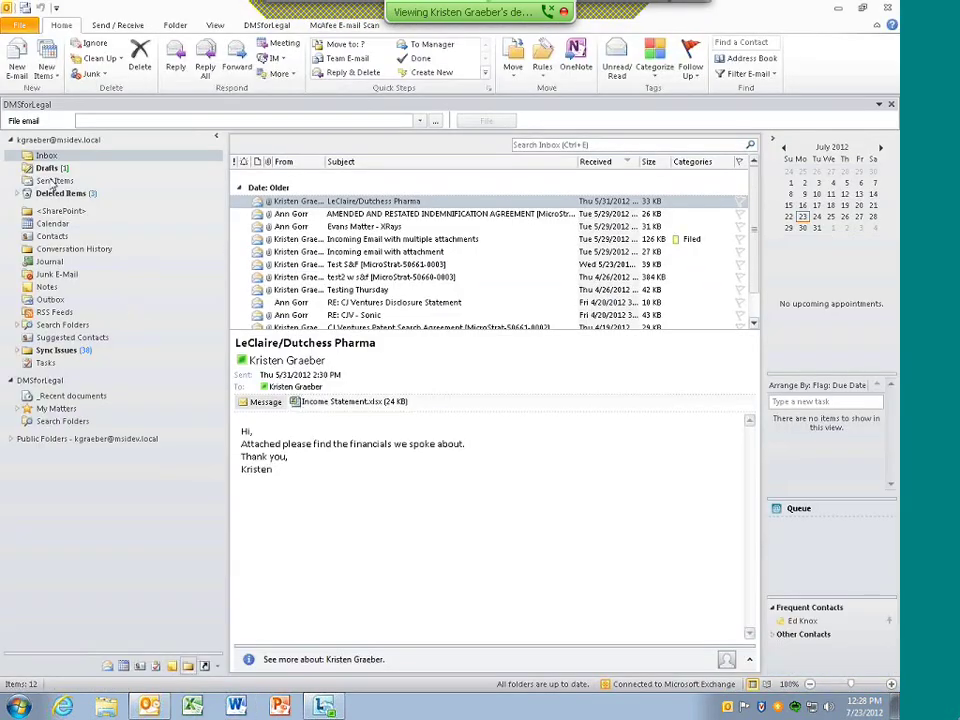
Start a new e-mail to the colleague with subject 'For your review', ready to write the body
left_click(20, 66)
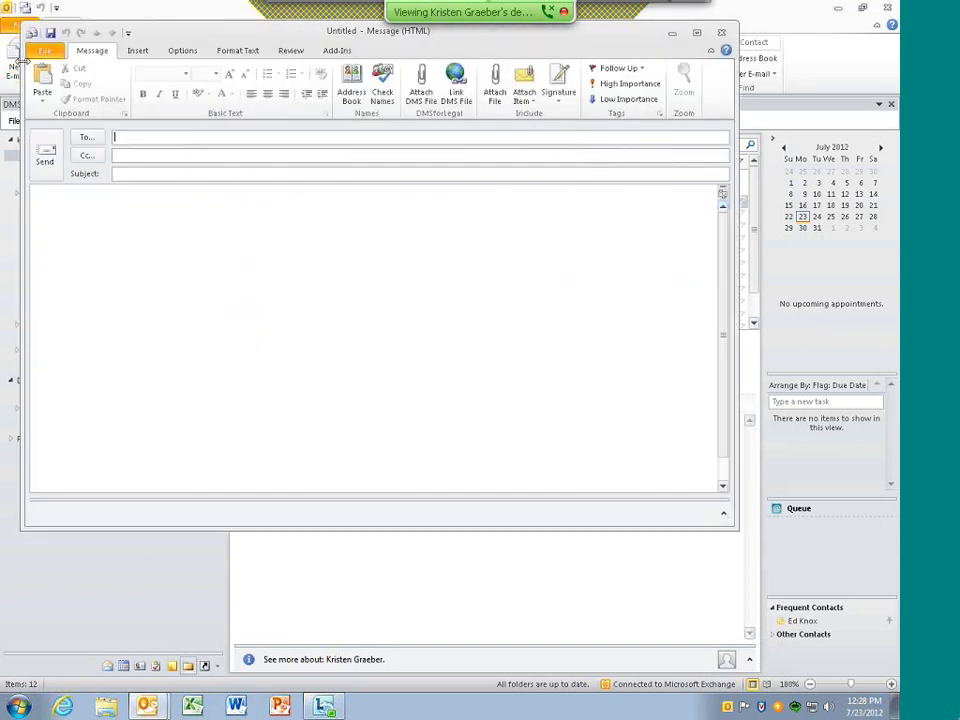
type("ann")
key("Return")
key("Tab")
key("Tab")
type("Fo")
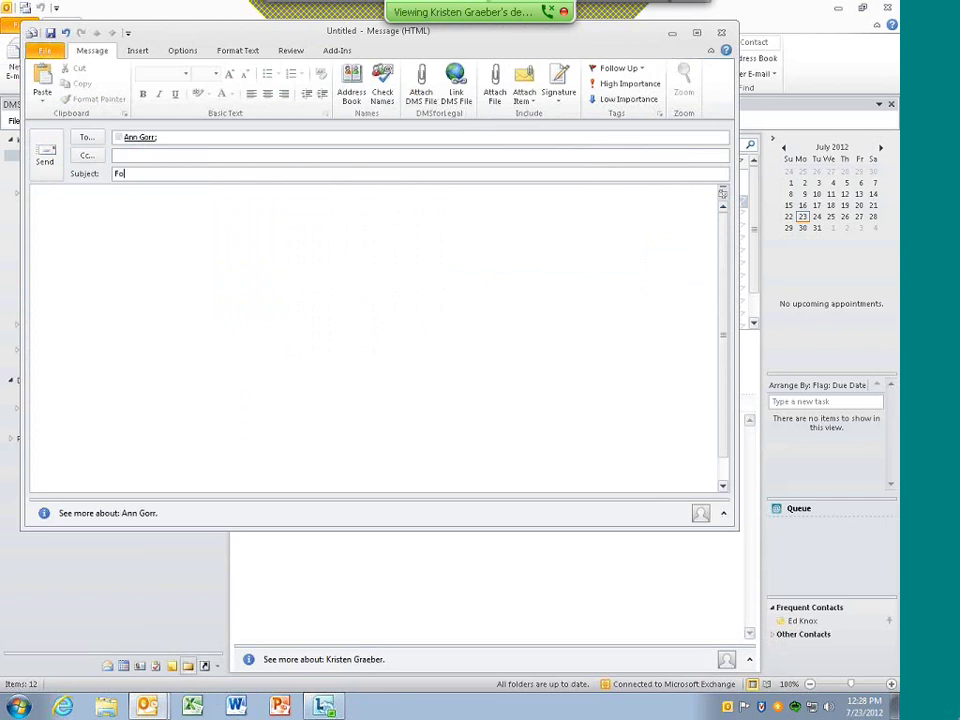
type("r your review")
left_click(533, 245)
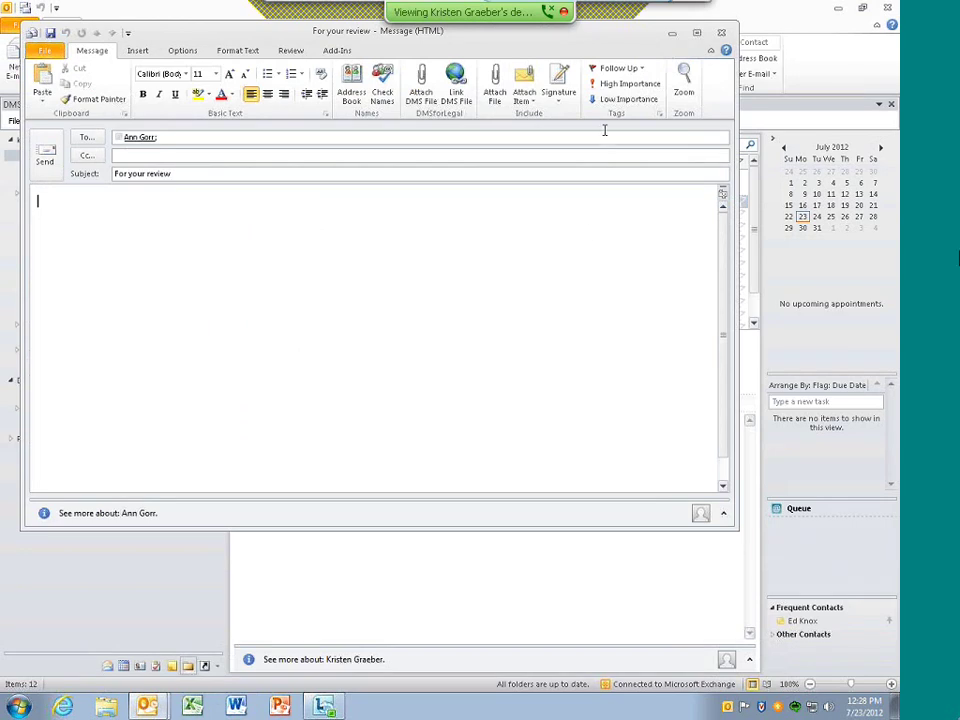
Attach the saved memo from the DMS and send the message
left_click(422, 90)
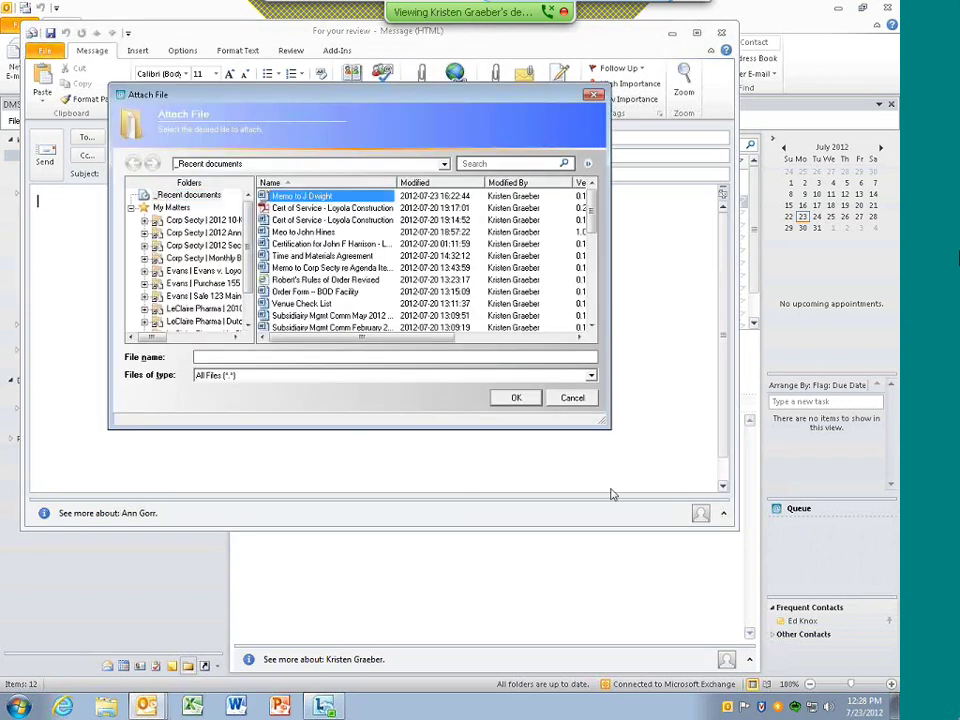
left_click(518, 399)
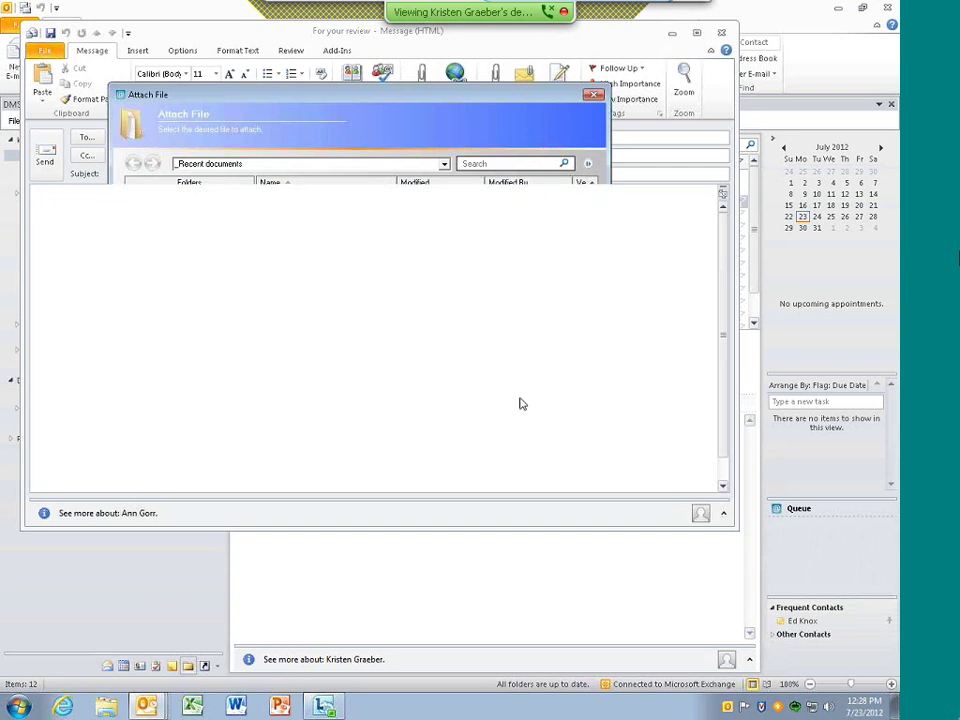
left_click(45, 163)
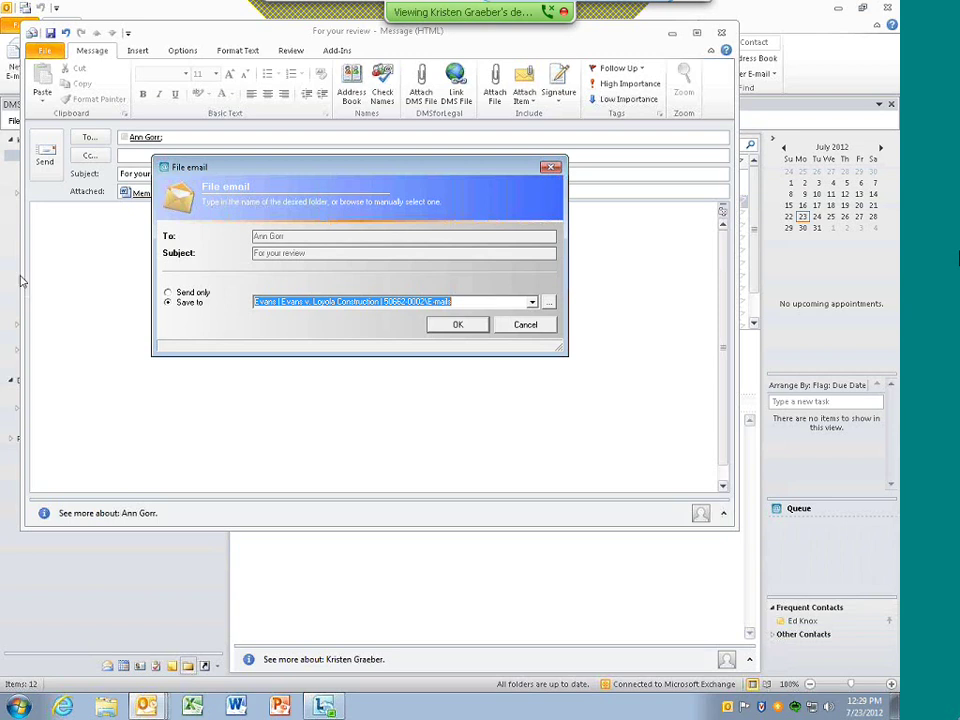
Choose Send only in the File email dialog so the message goes out unfiled
left_click(197, 294)
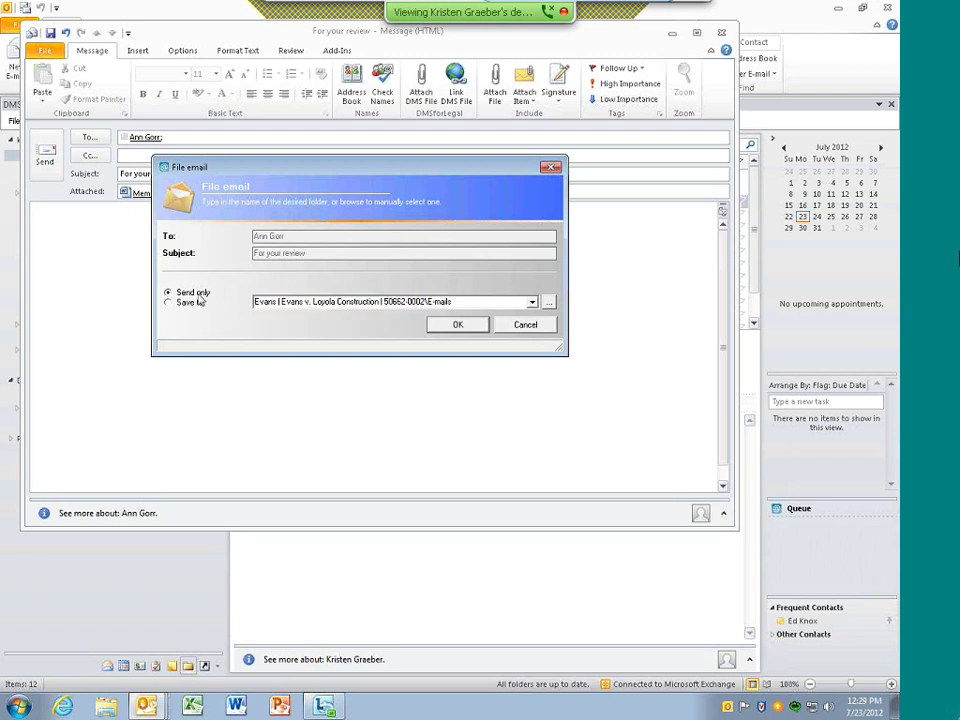
left_click(457, 325)
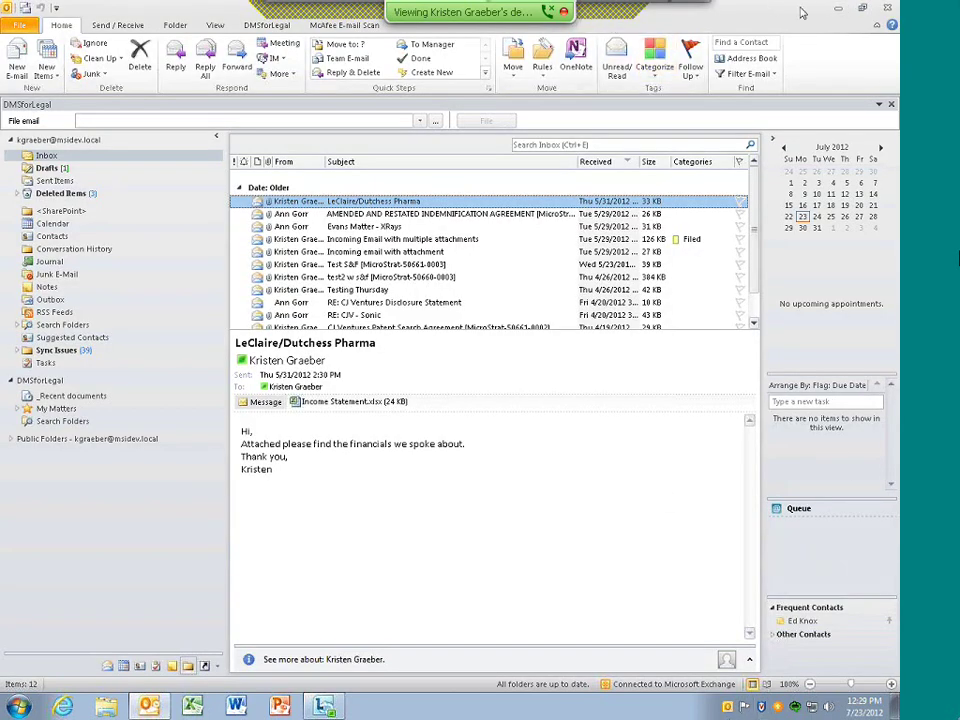
Minimize the remote session, open Lync's contact list, and enlarge it while moving it up-left
left_click(603, 17)
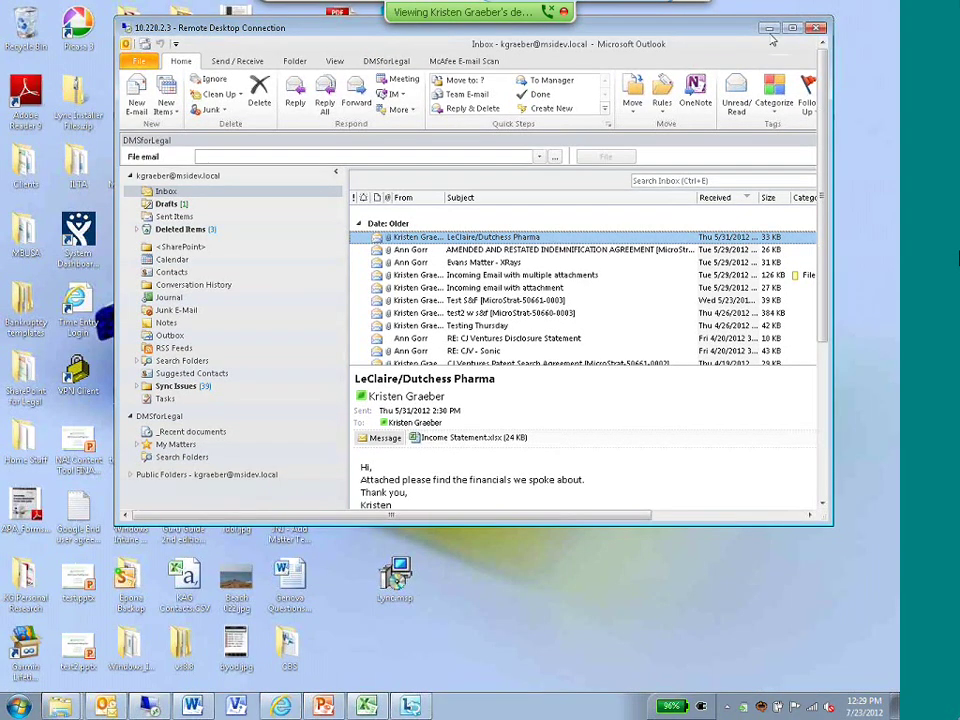
left_click(769, 29)
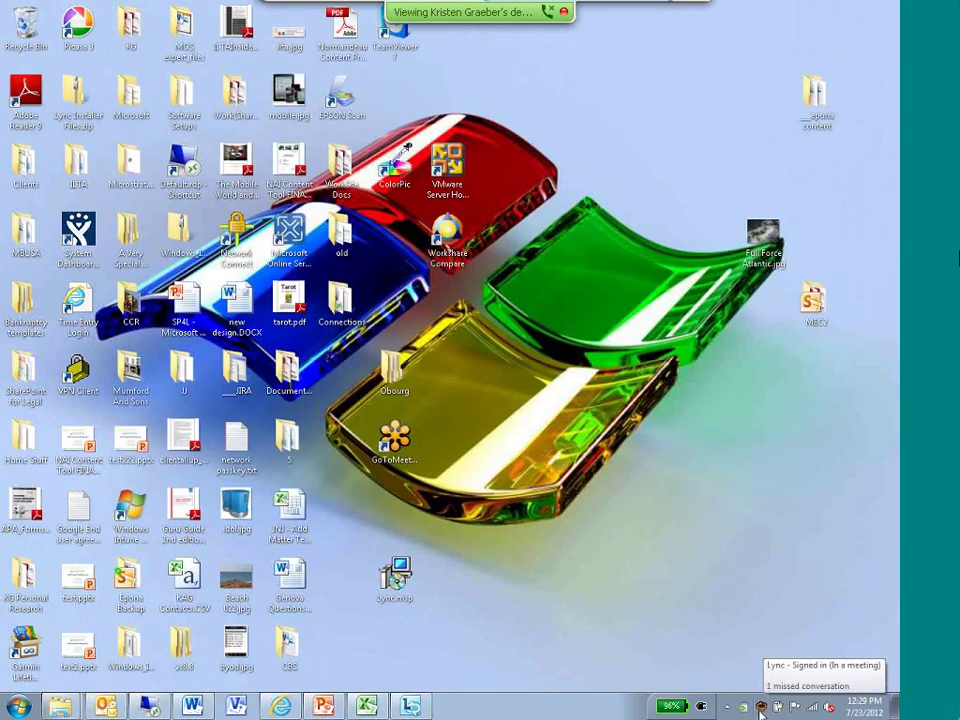
left_click(760, 708)
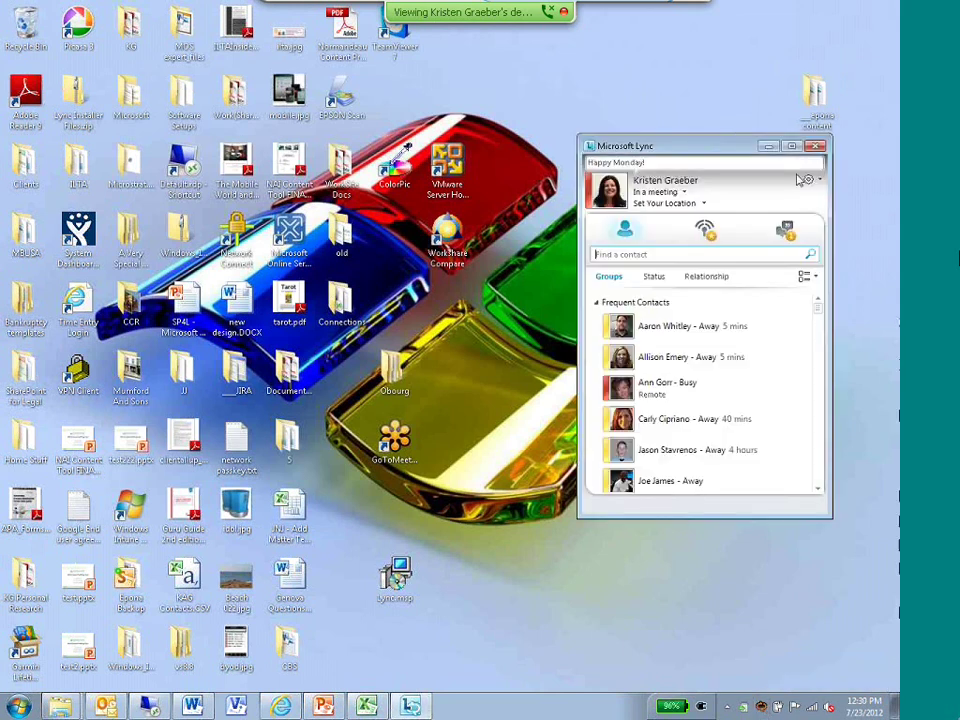
left_click_drag(834, 517, 844, 621)
left_click_drag(672, 146, 625, 97)
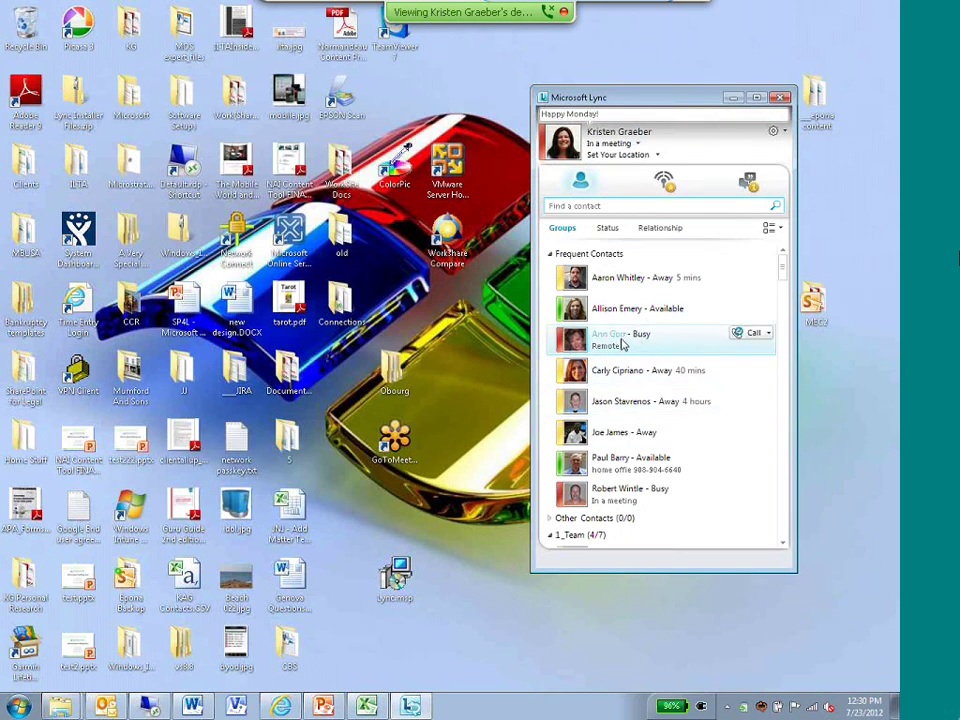
mouse_move(611, 342)
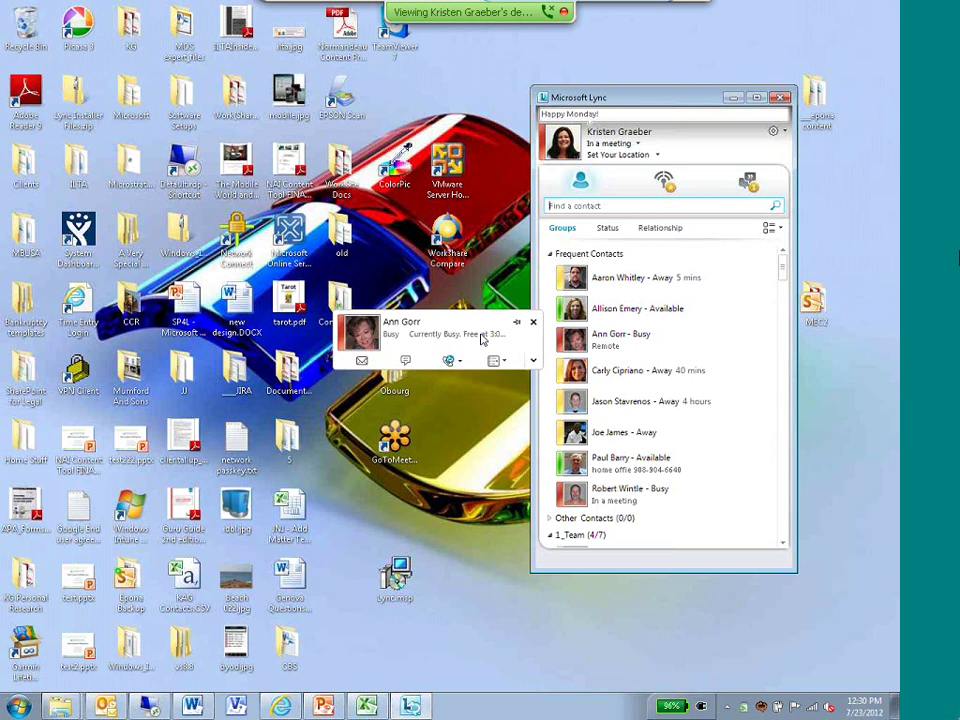
mouse_move(563, 297)
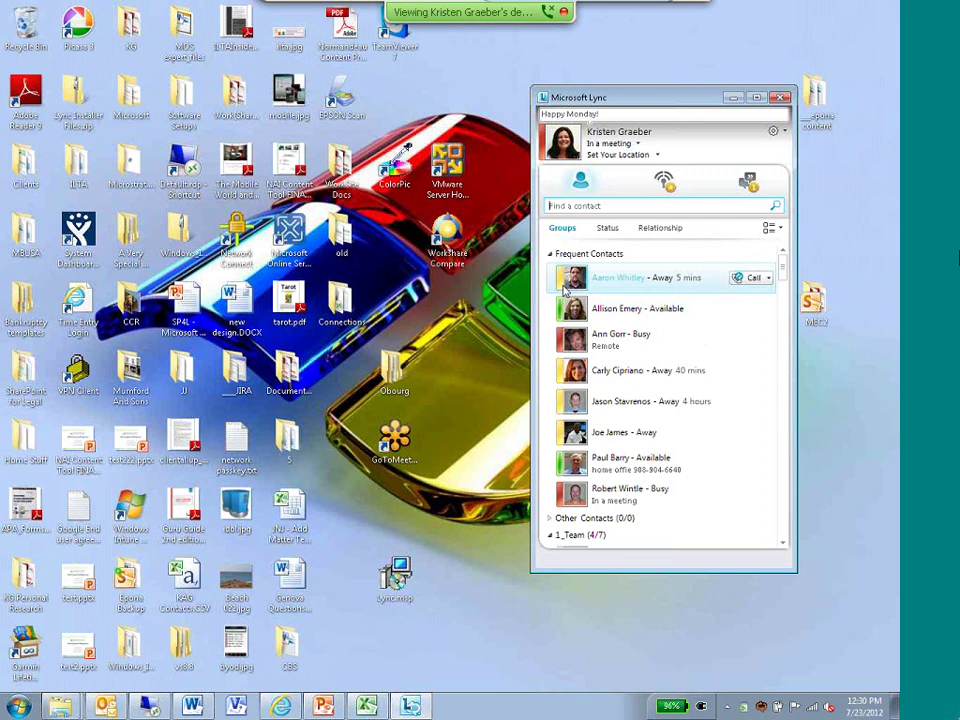
mouse_move(615, 316)
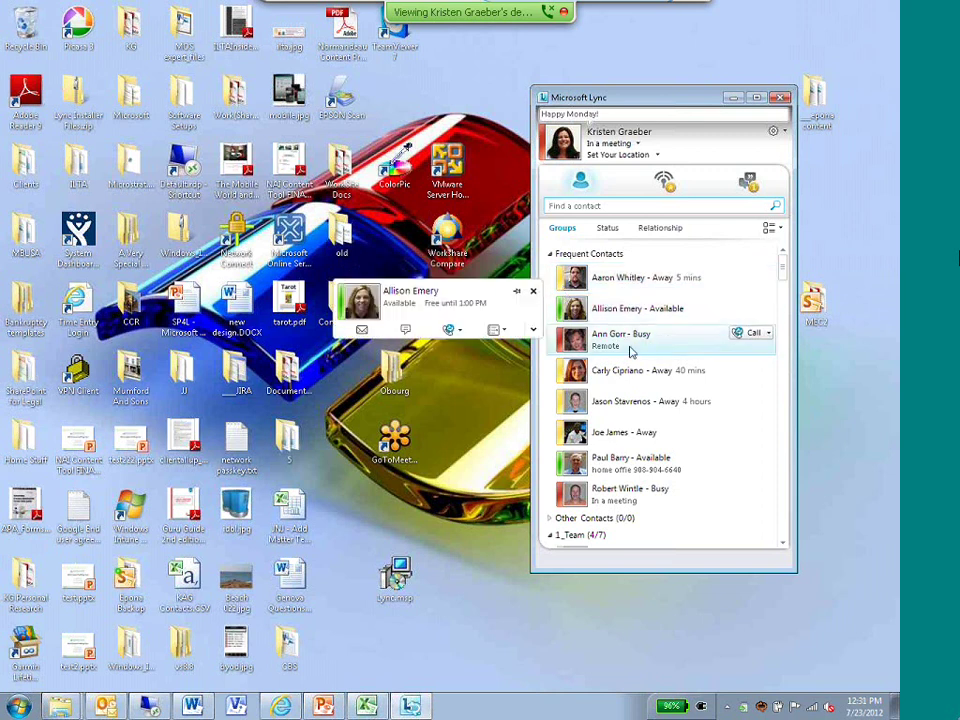
mouse_move(581, 349)
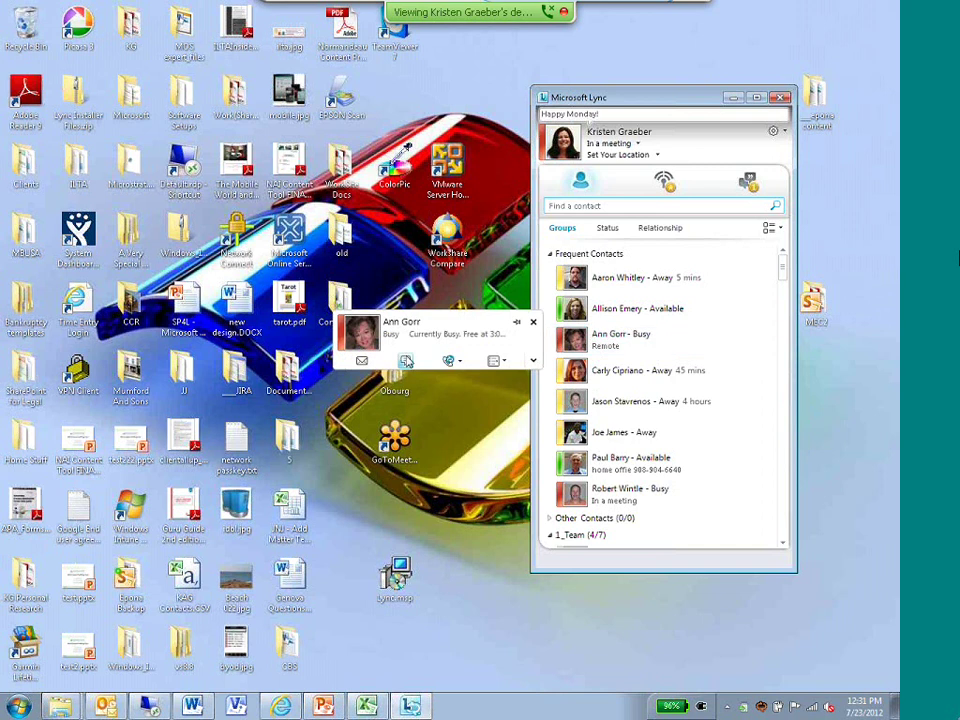
Open an IM conversation with the colleague, move it to the left, and send a hello greeting
left_click(405, 361)
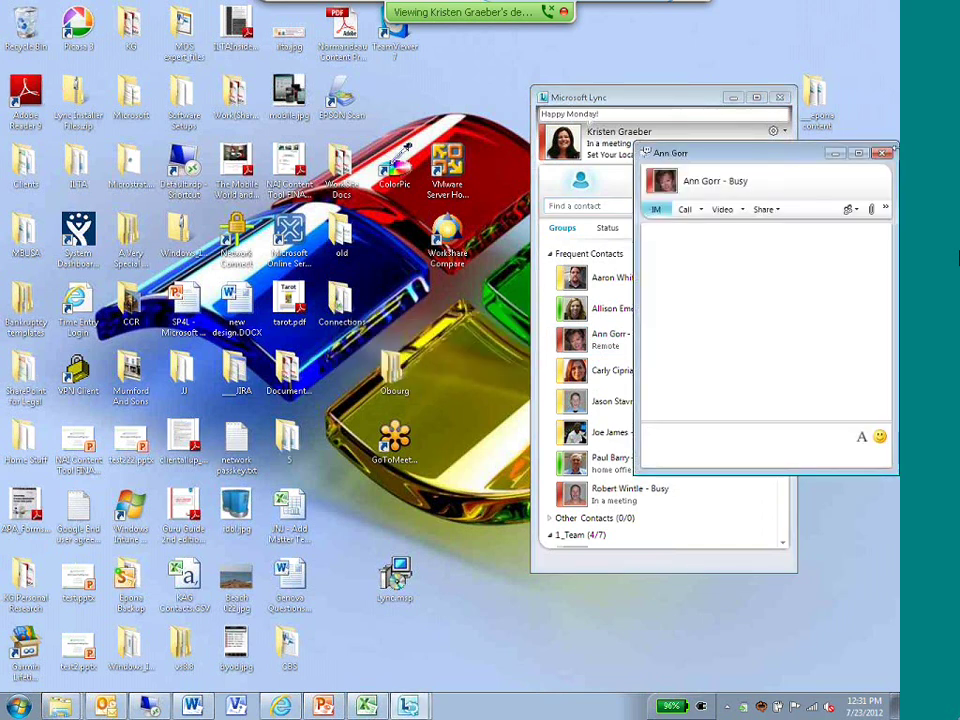
left_click_drag(715, 160, 285, 168)
left_click(313, 460)
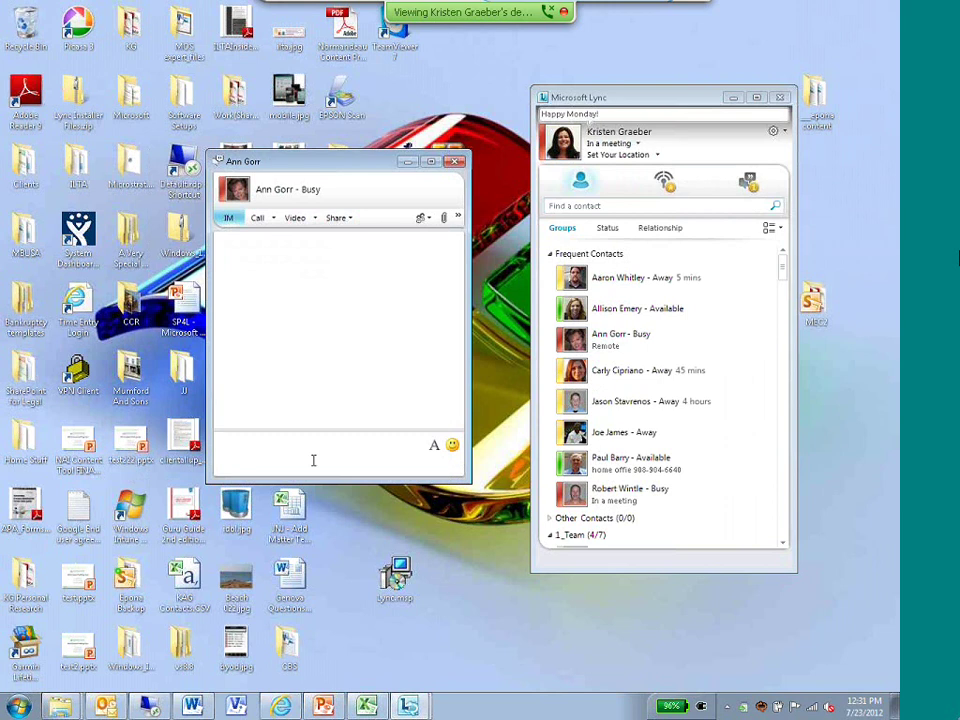
type("Hello Ann!")
key("Return")
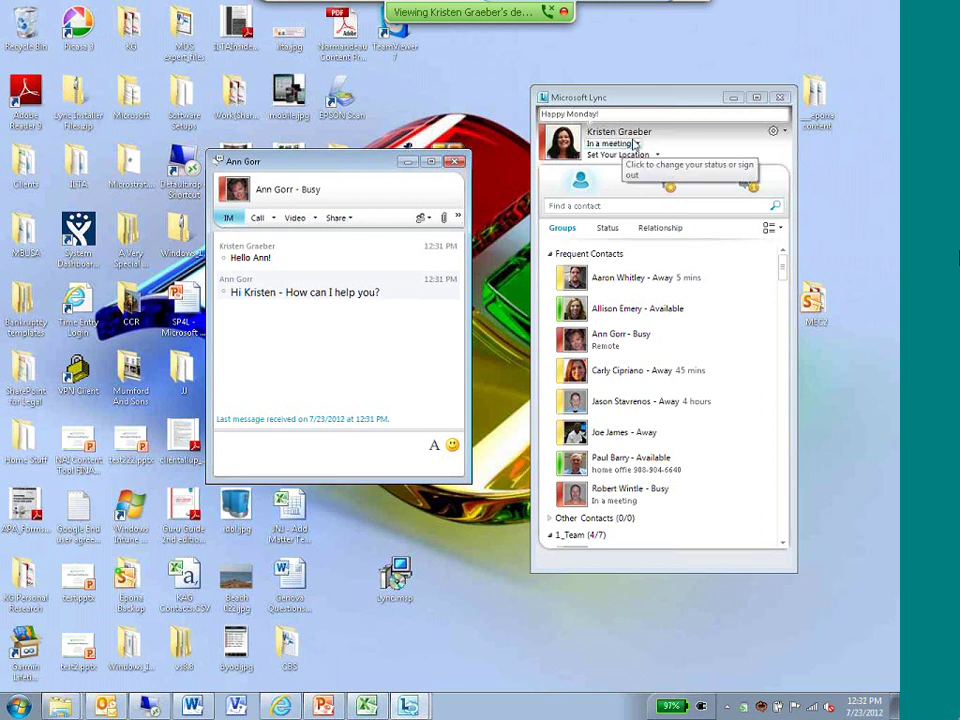
left_click(637, 144)
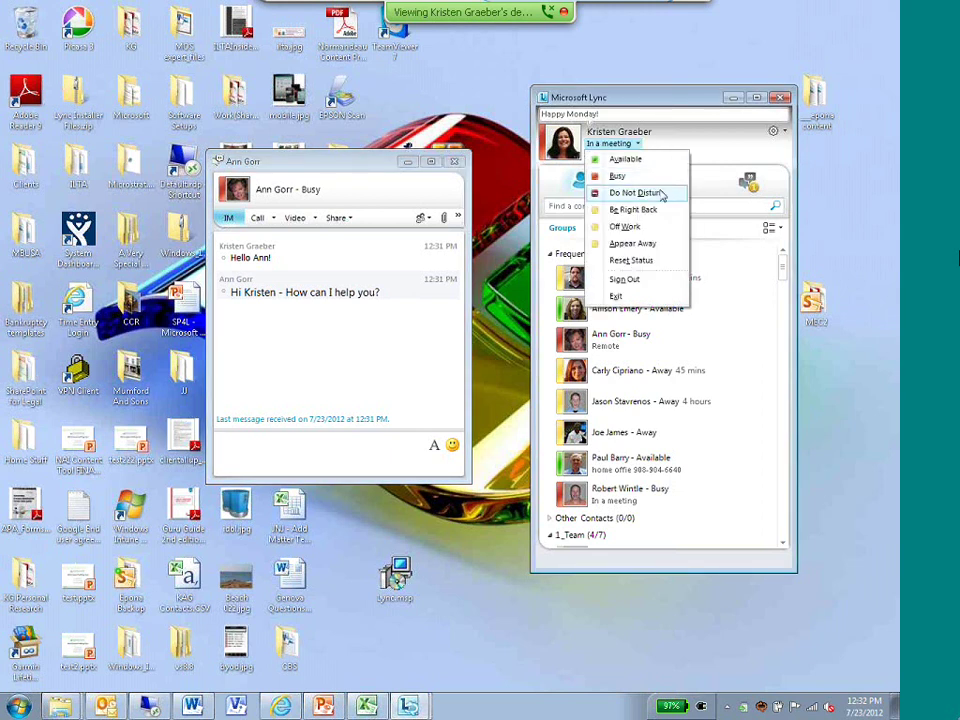
left_click(643, 100)
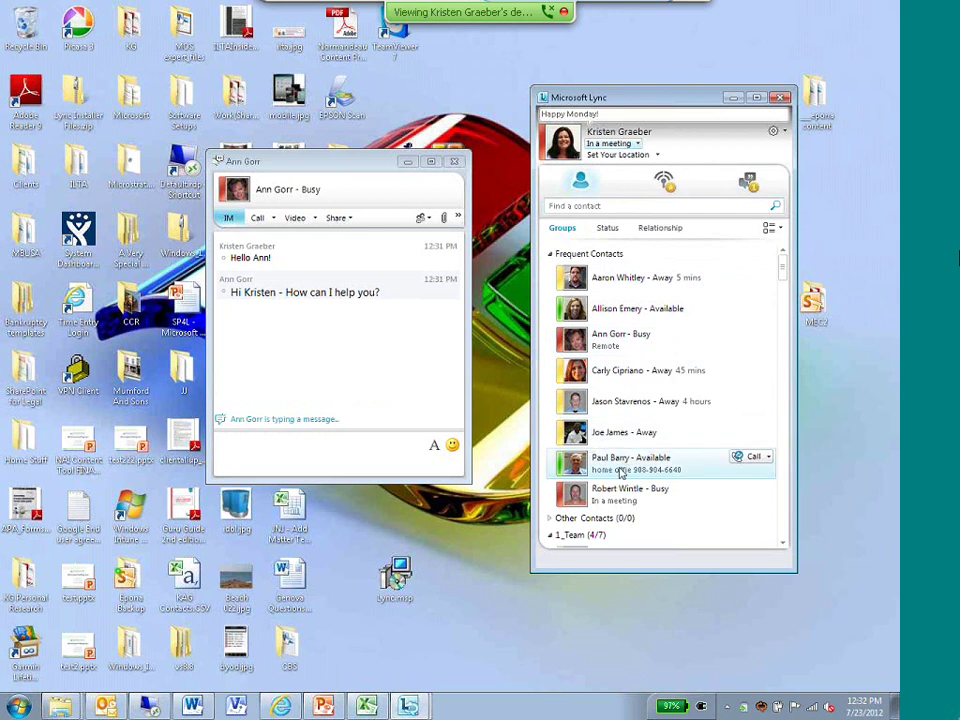
mouse_move(784, 261)
left_mouse_down()
mouse_move(782, 416)
mouse_move(782, 260)
left_mouse_up()
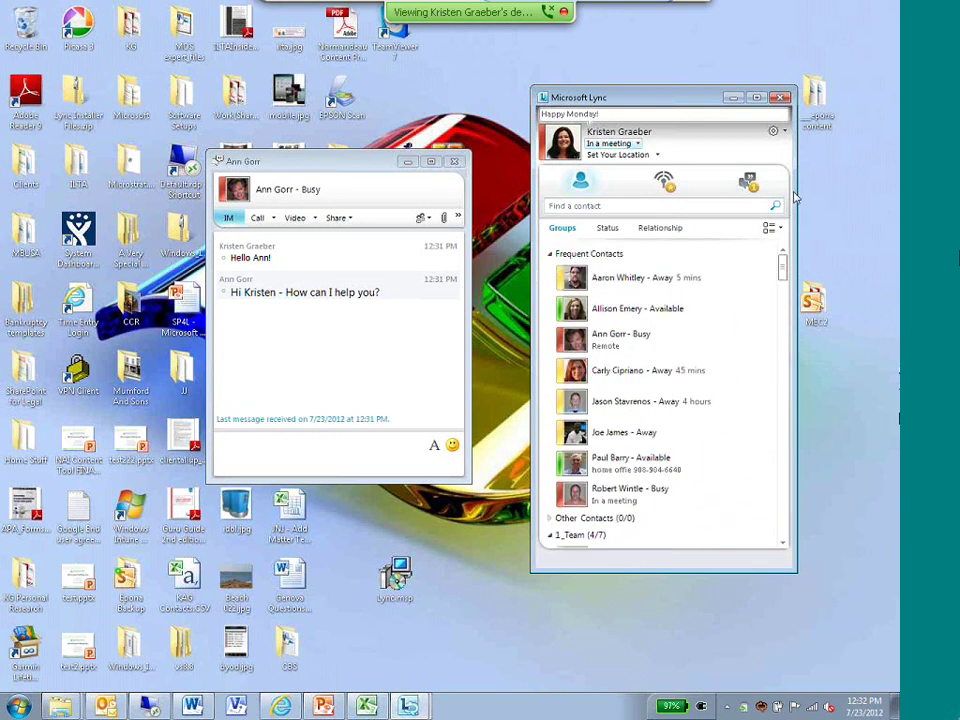
left_click(285, 445)
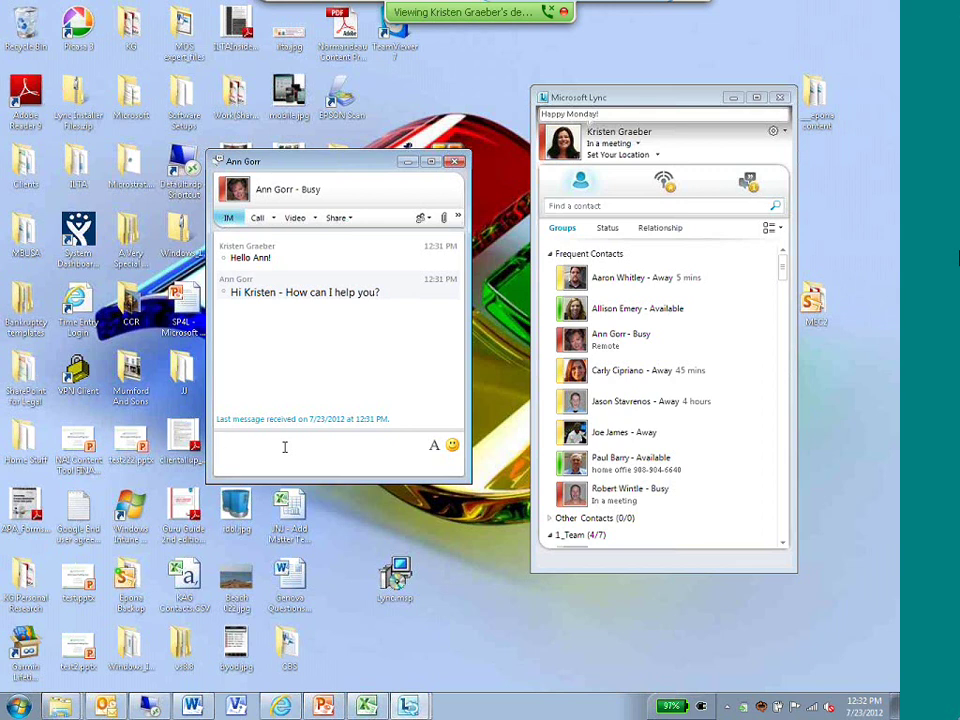
Check the Video call options, switch to the Word memo, then bring Lync's contact list to front
left_click(316, 218)
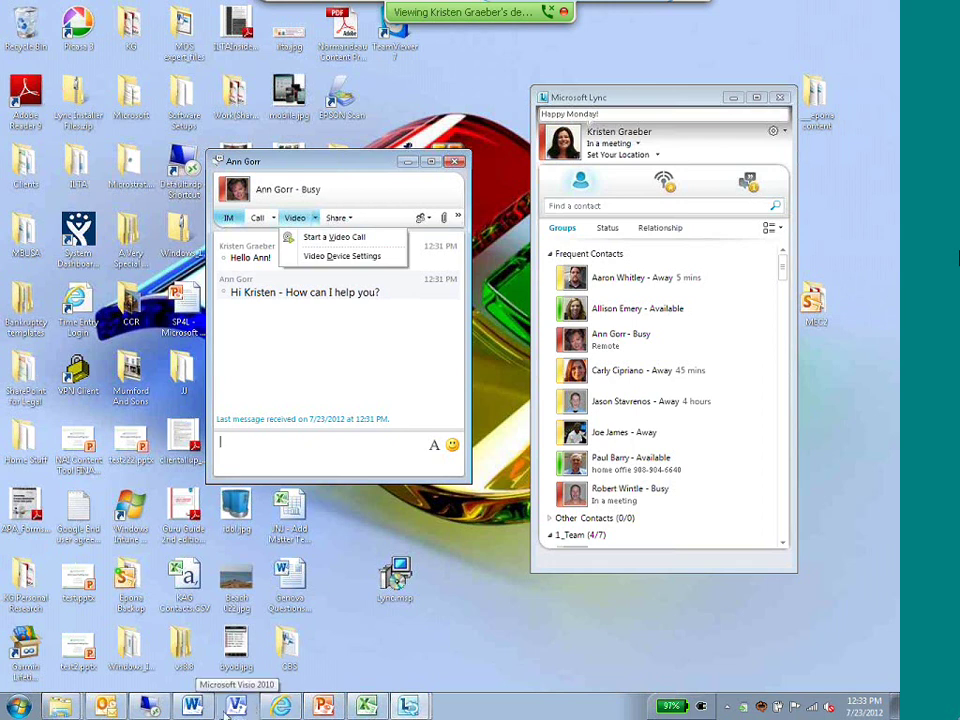
left_click(192, 707)
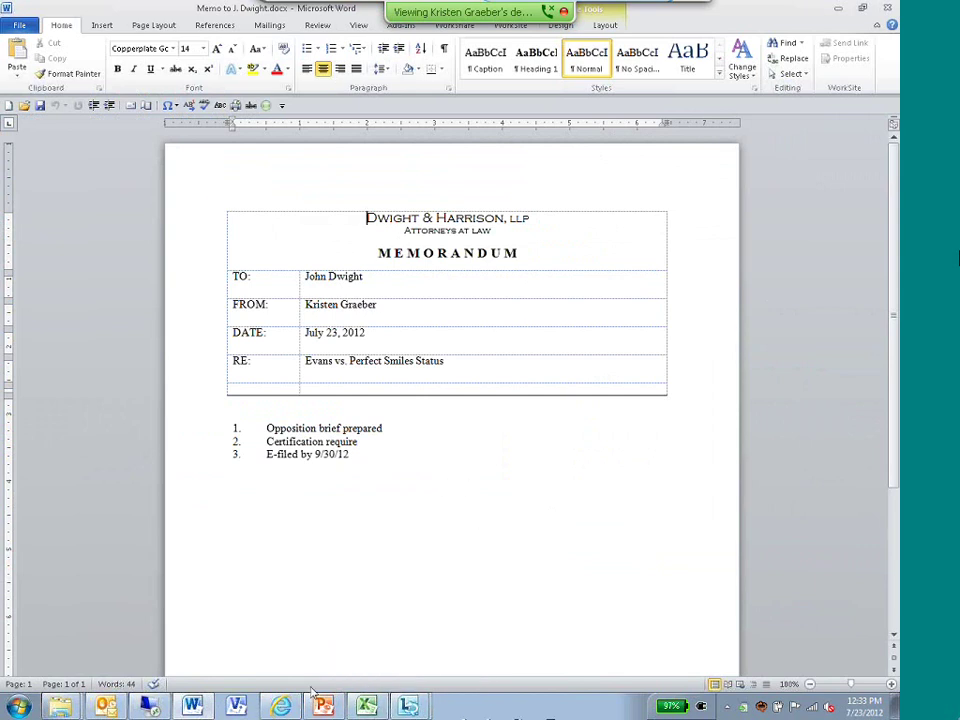
mouse_move(410, 703)
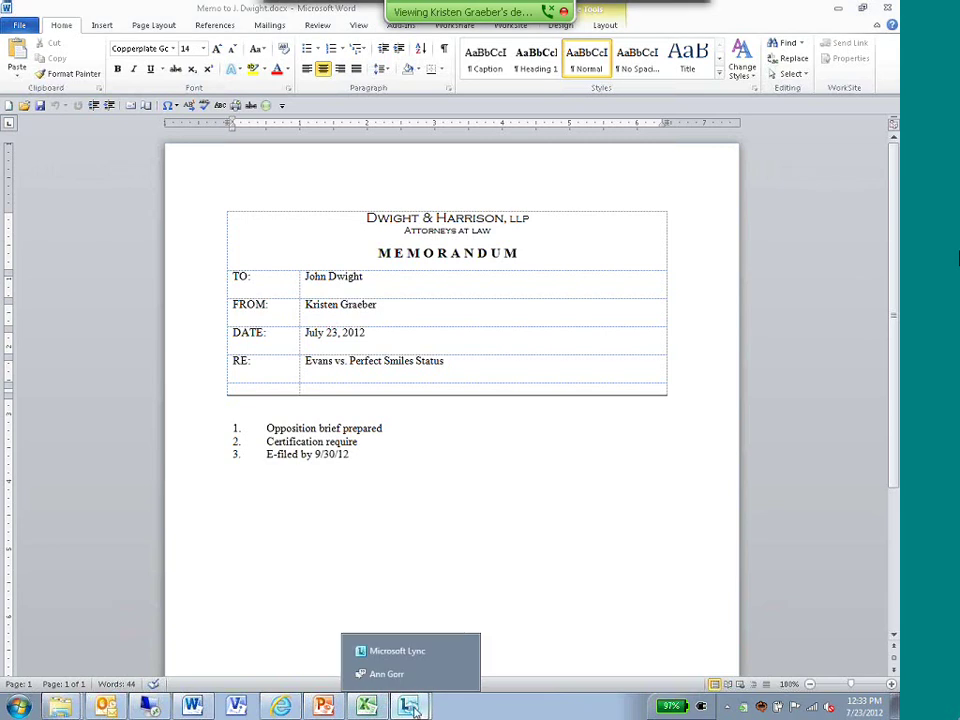
left_click(421, 651)
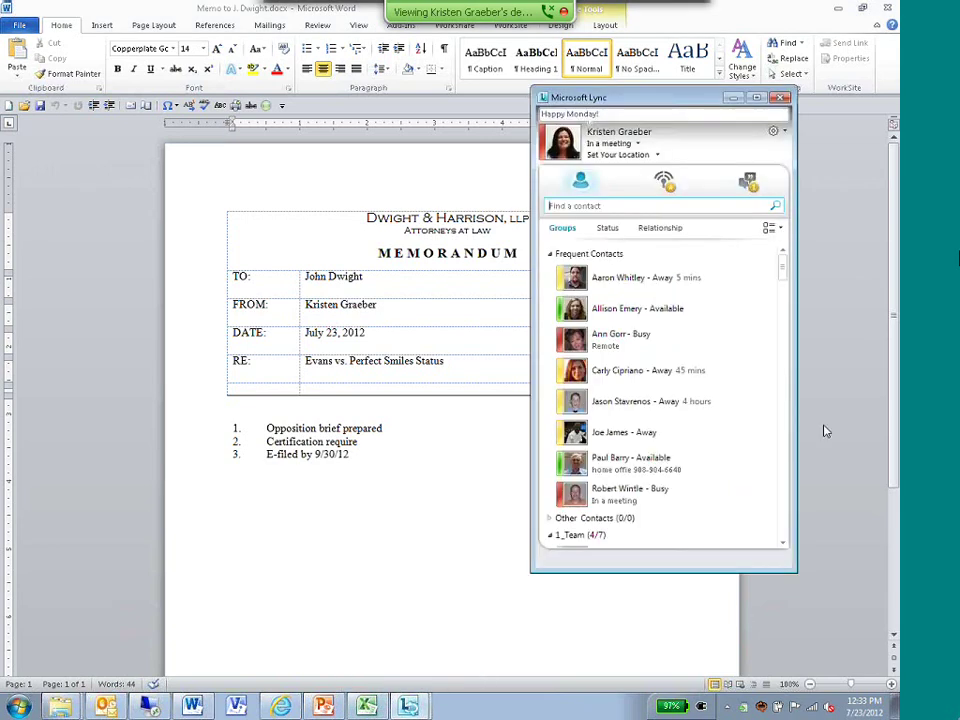